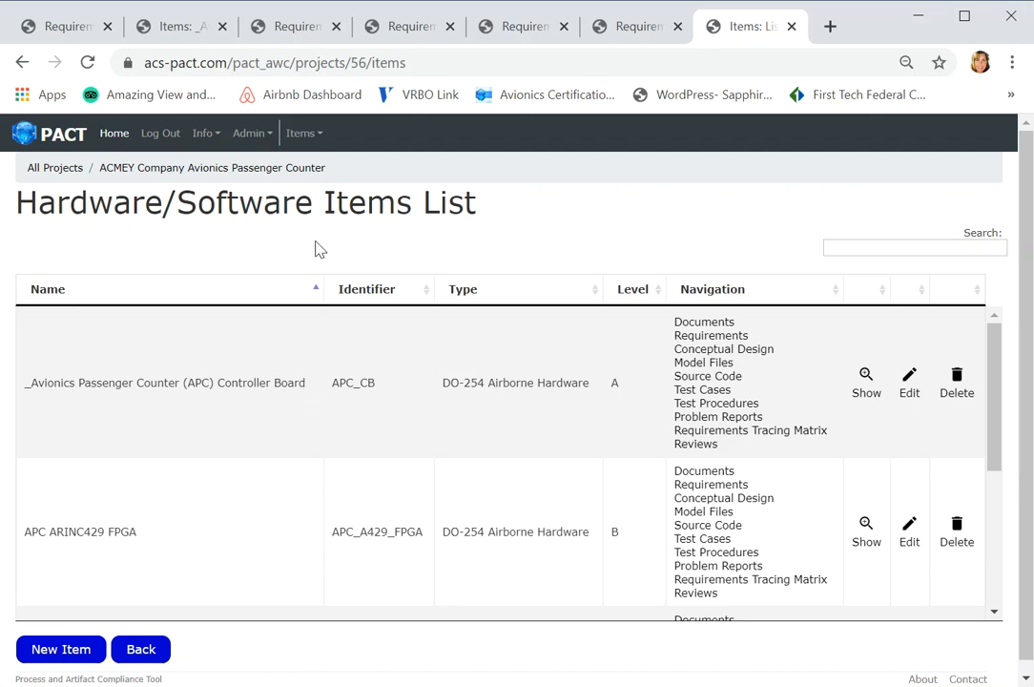
# Open the reviews list of the _Avionics Passenger Counter (APC) Controller Board item
pyautogui.tripleClick(239, 168)
pyautogui.doubleClick(699, 446)
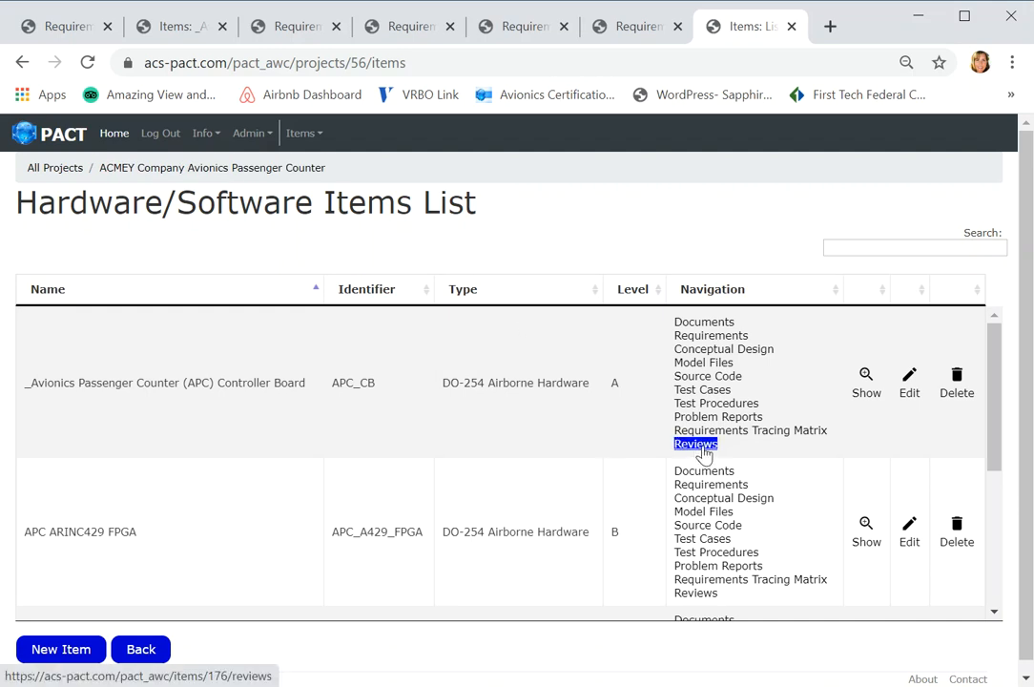
pyautogui.click(697, 445)
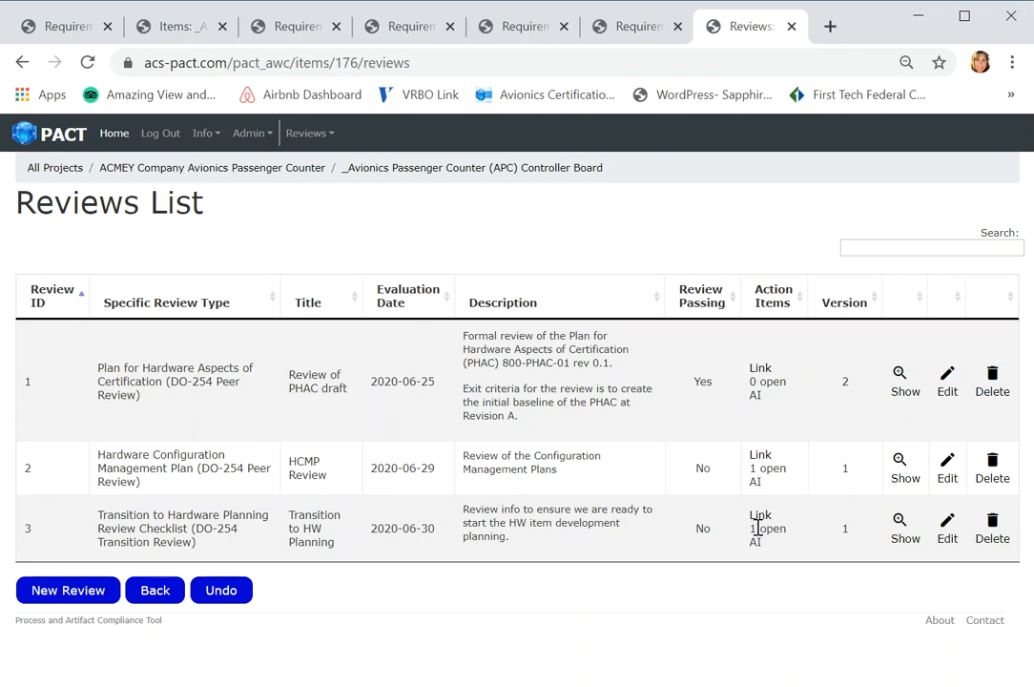
pyautogui.click(908, 398)
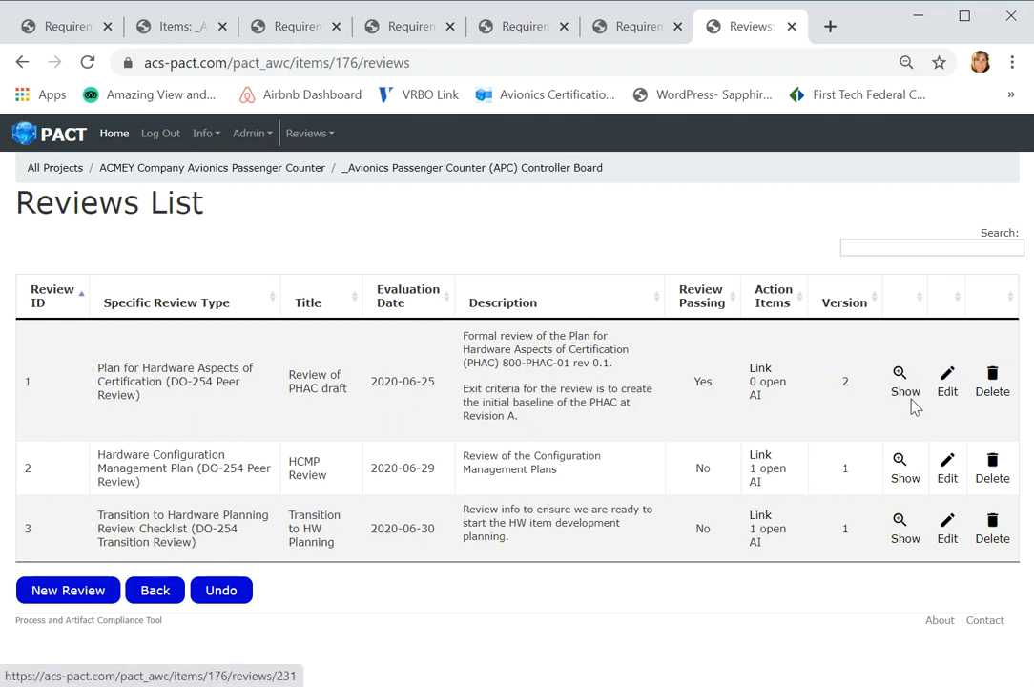
pyautogui.click(948, 398)
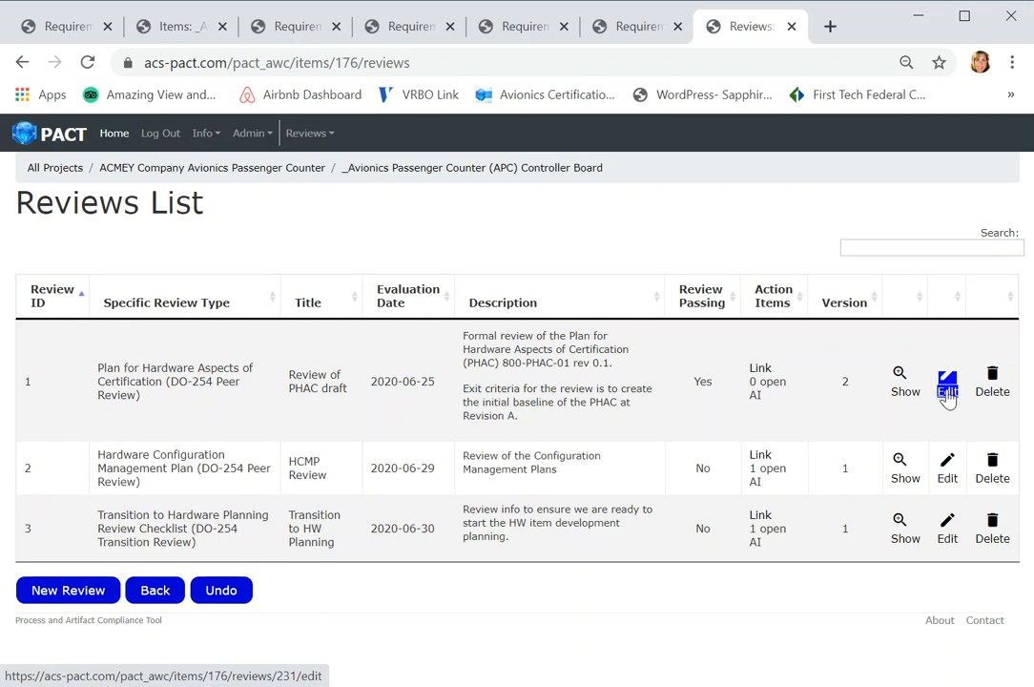
pyautogui.click(983, 397)
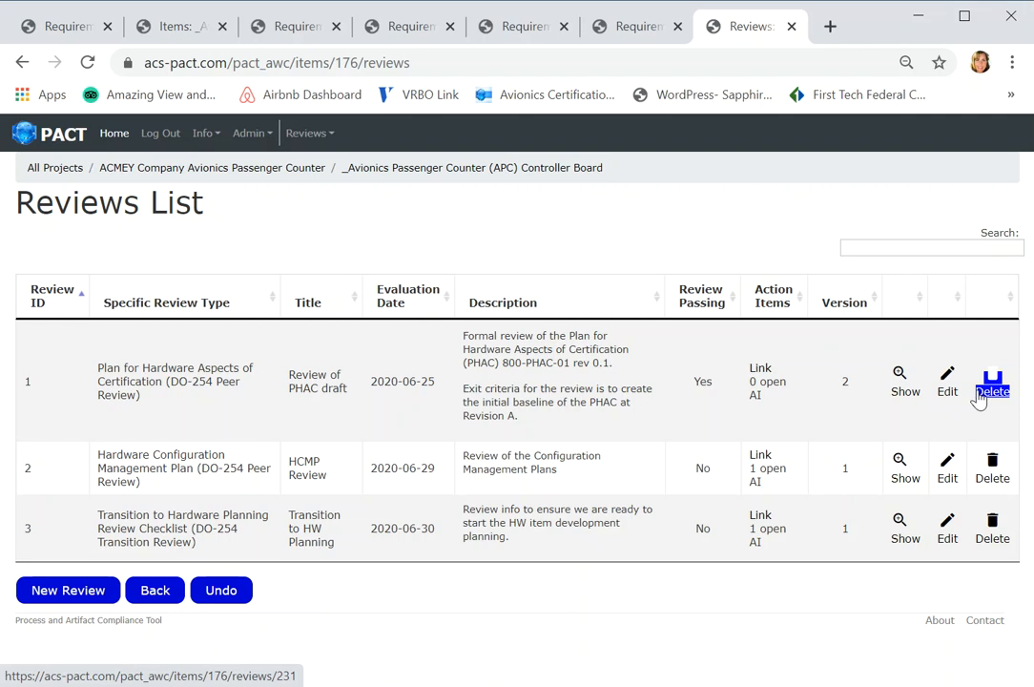
pyautogui.click(578, 412)
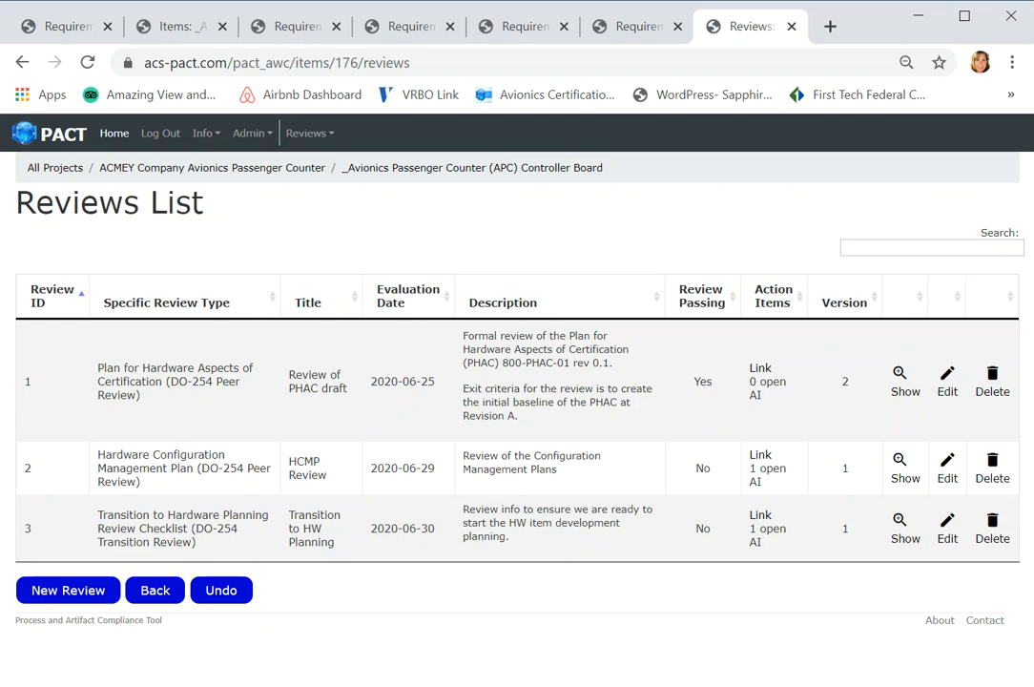
# Switch to the Outlook checklist-assignment e-mail, follow its review link to the review details, and open that review's action items
pyautogui.click(402, 673)
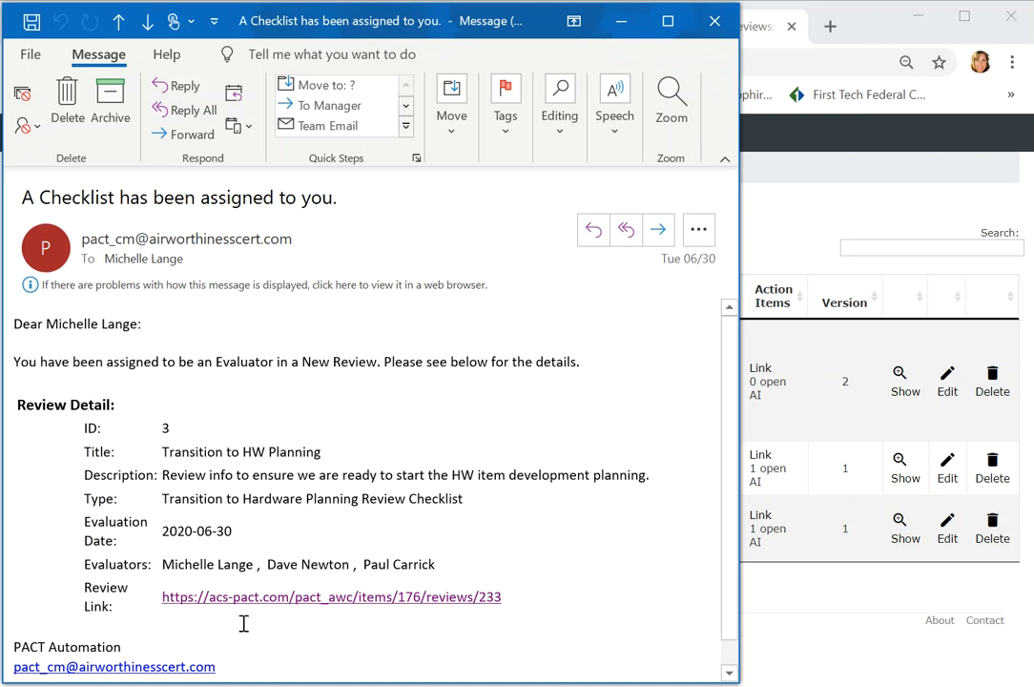
pyautogui.click(284, 598)
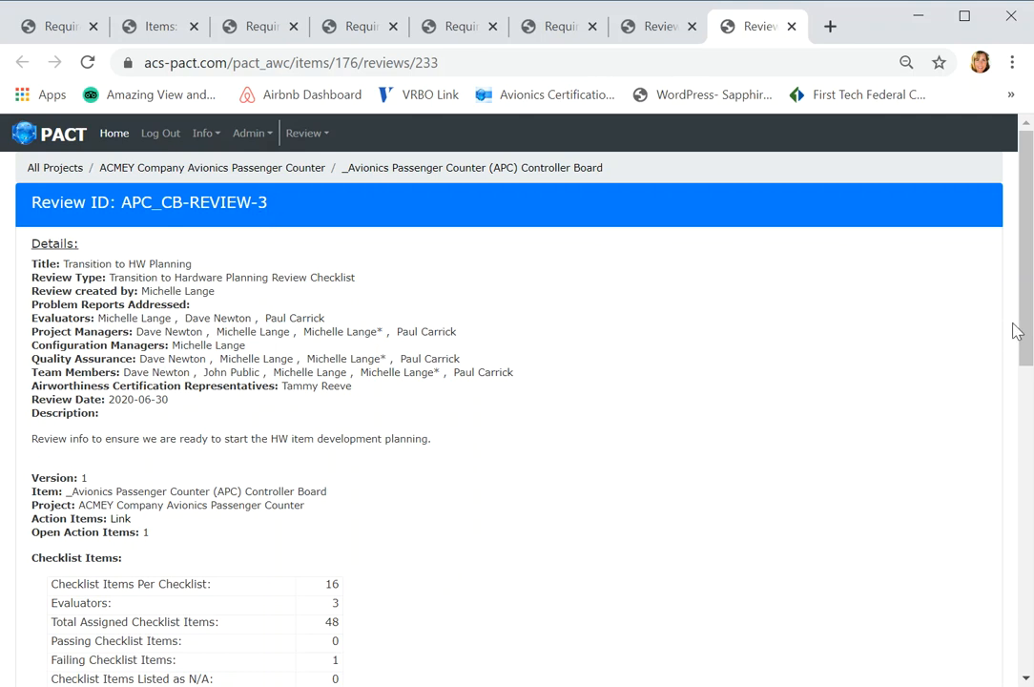
pyautogui.moveTo(1028, 329); pyautogui.dragTo(1011, 362)
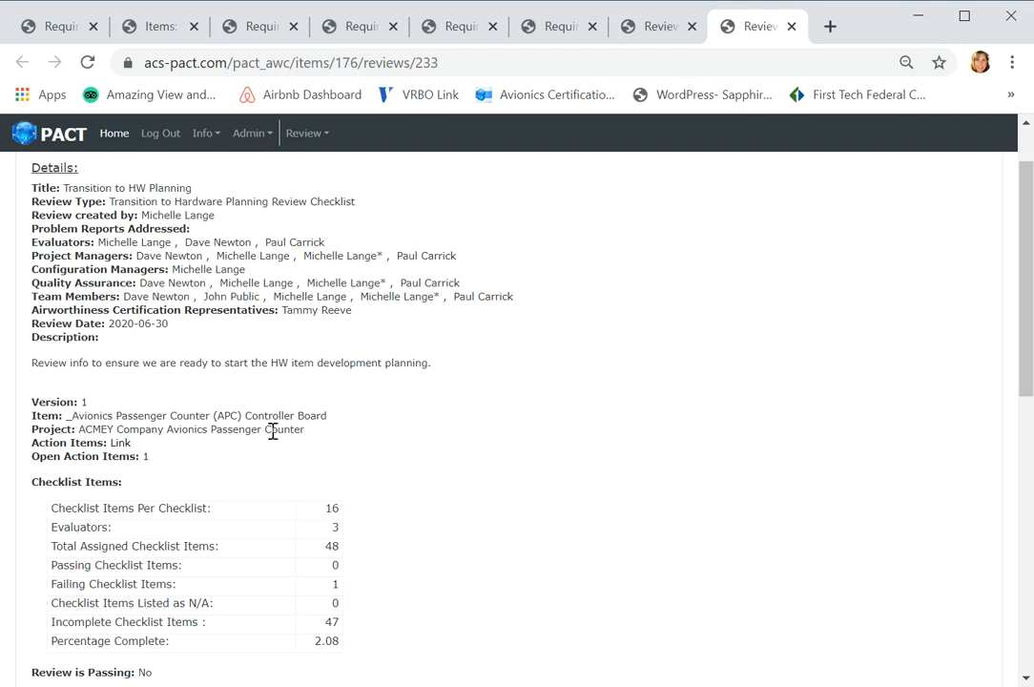
pyautogui.moveTo(141, 446); pyautogui.dragTo(110, 444)
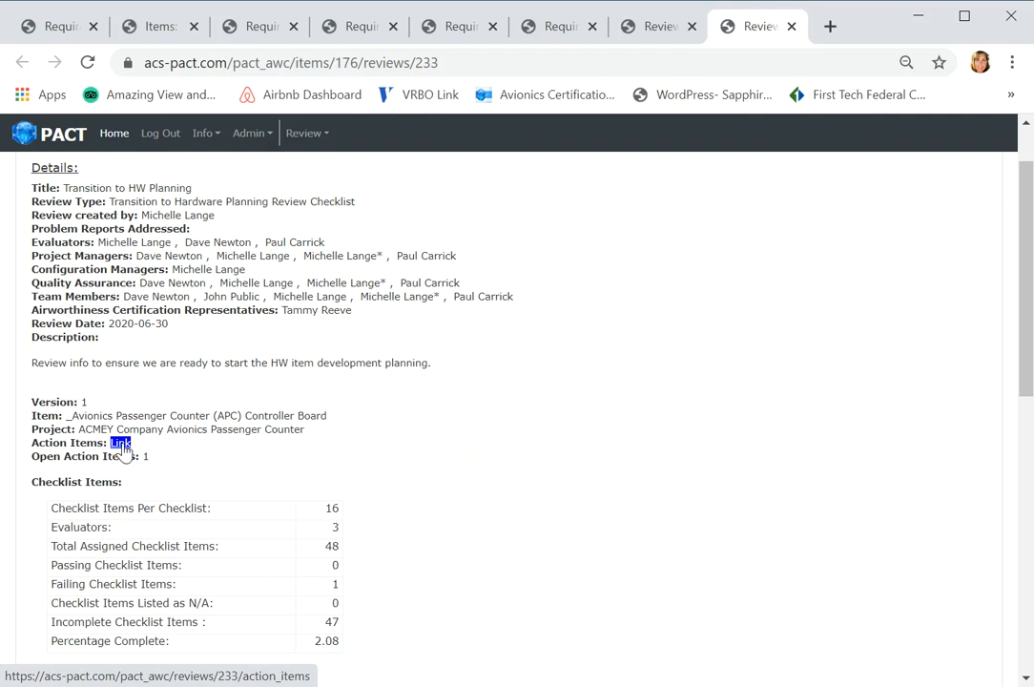
pyautogui.click(122, 445)
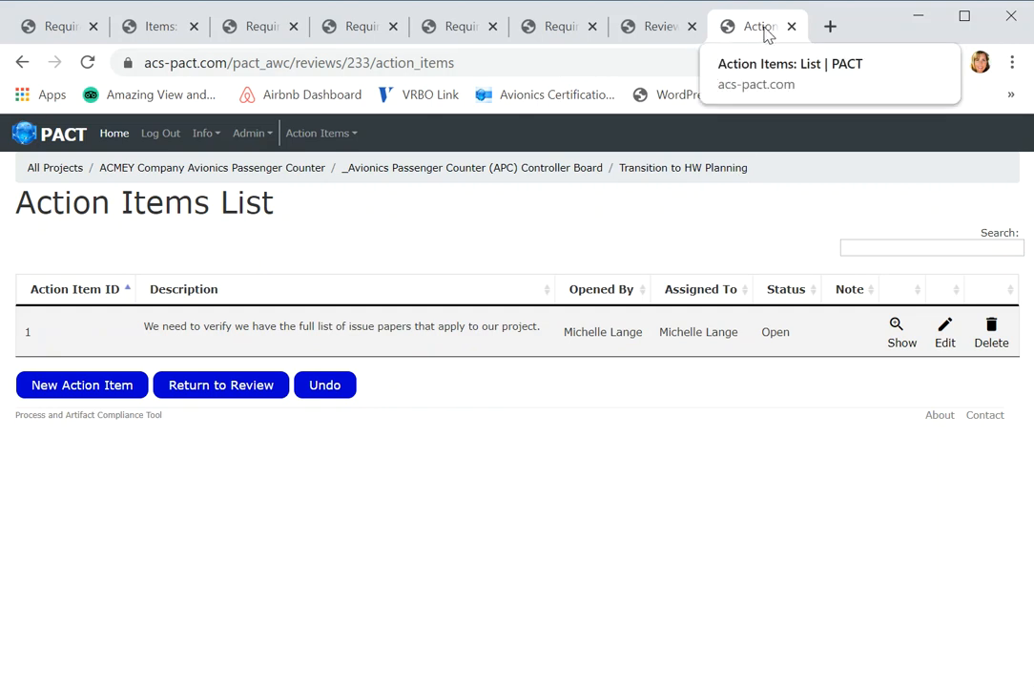
# Return to the Reviews List, open review 3 "Transition to HW Planning", and examine its completion summary and all checklist items
pyautogui.click(58, 30)
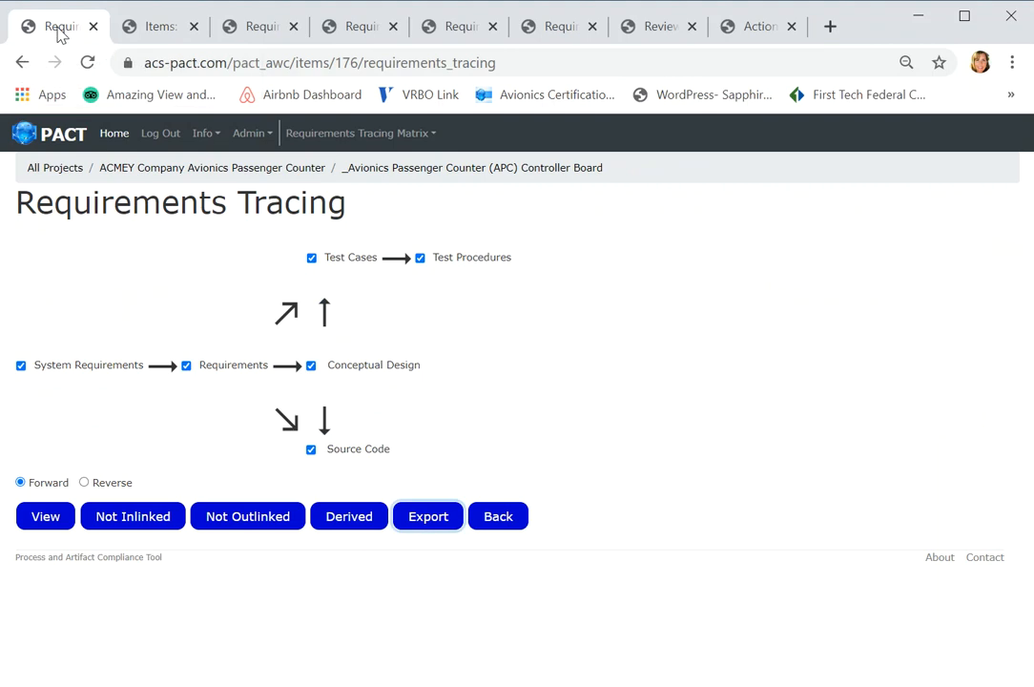
pyautogui.click(662, 31)
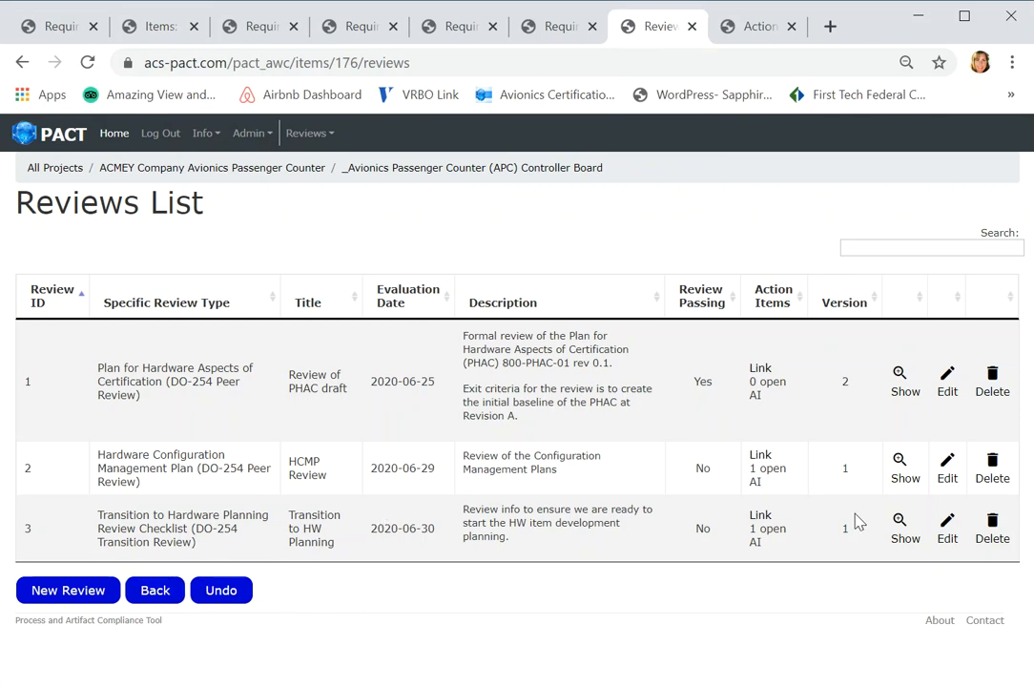
pyautogui.doubleClick(904, 540)
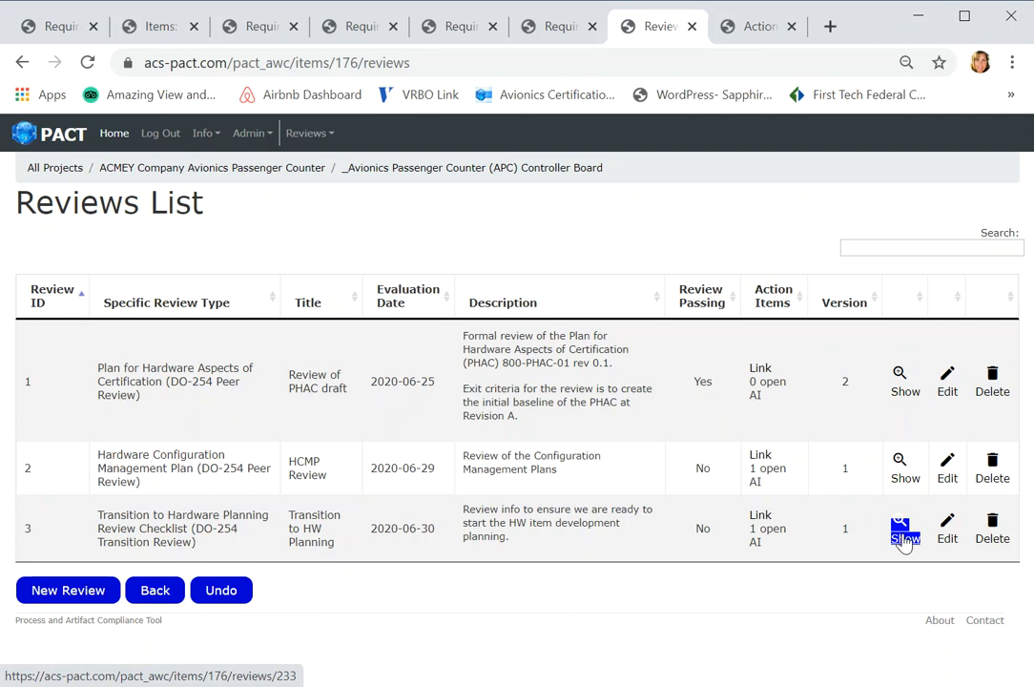
pyautogui.click(904, 540)
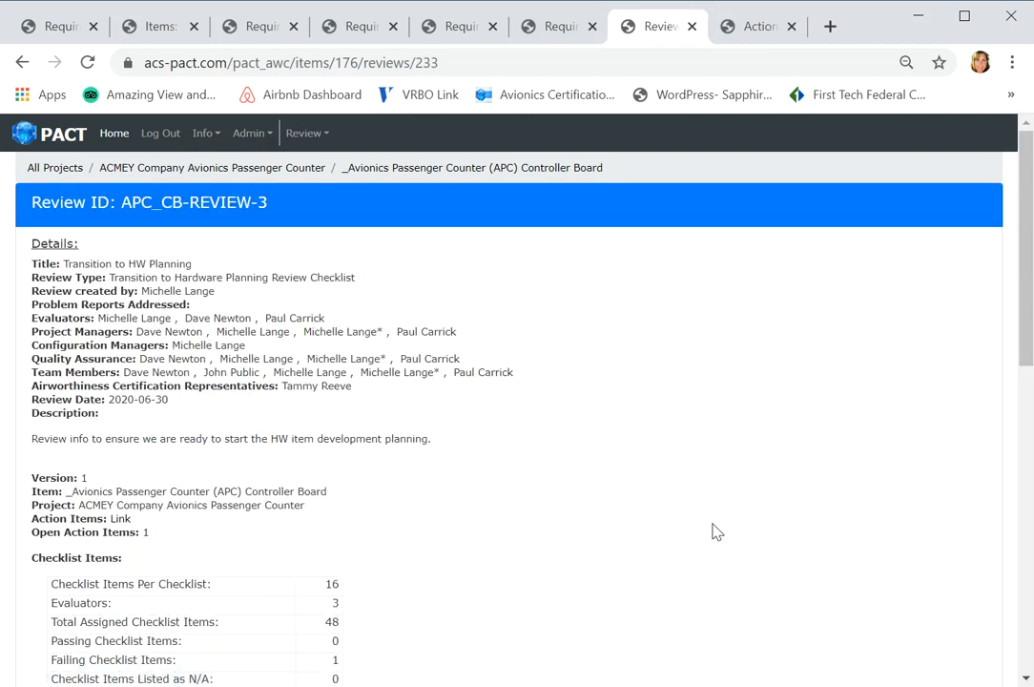
pyautogui.moveTo(1030, 296); pyautogui.dragTo(1029, 392)
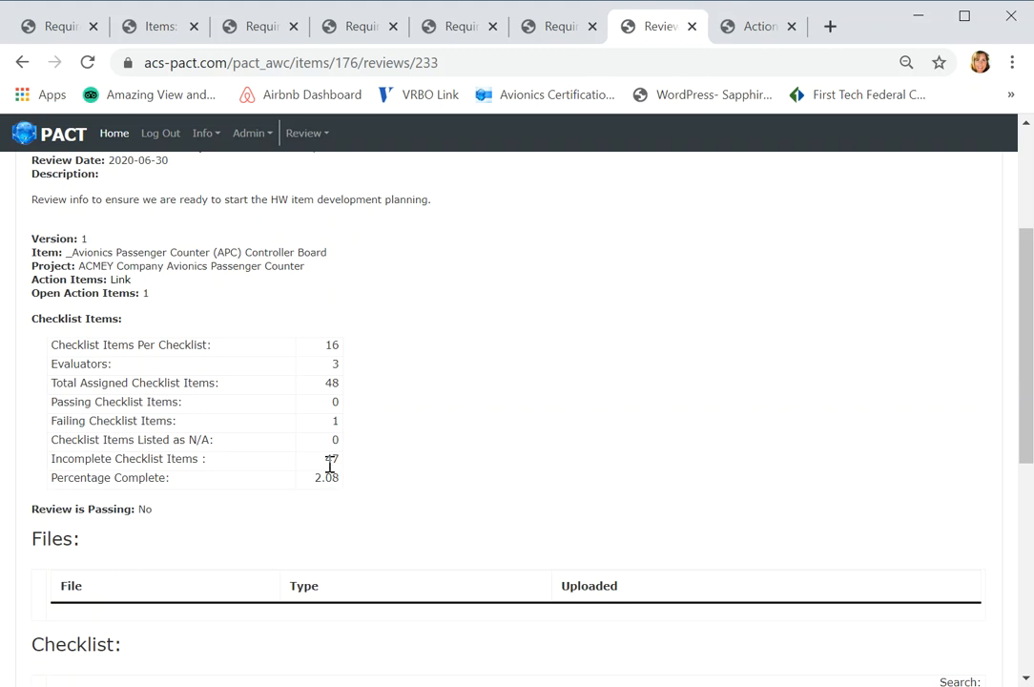
pyautogui.moveTo(1030, 357); pyautogui.dragTo(1030, 534)
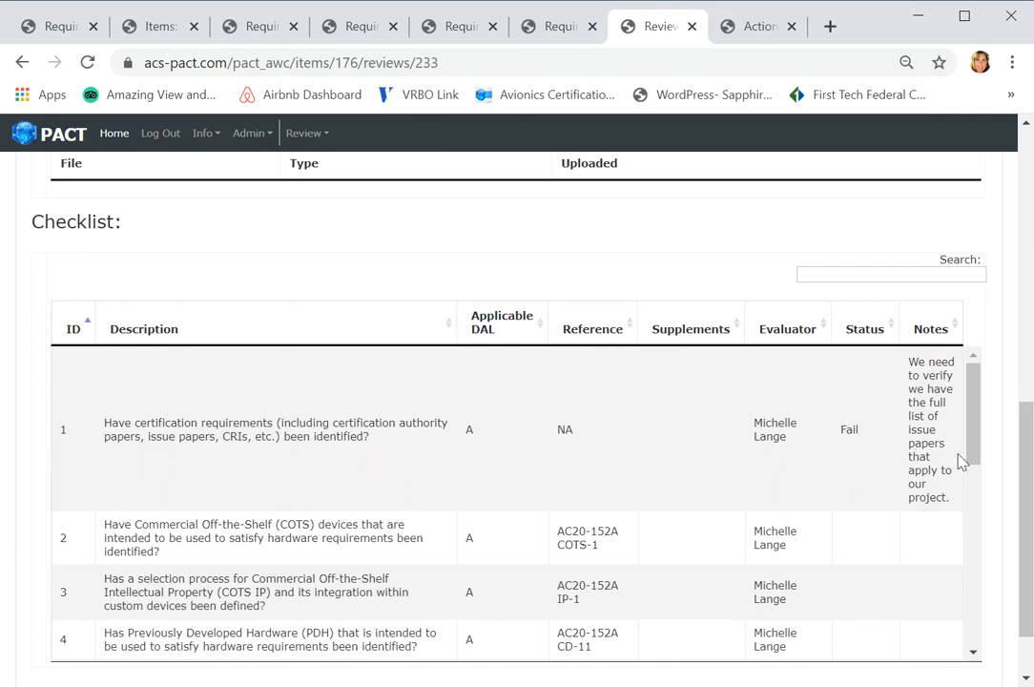
pyautogui.moveTo(972, 445); pyautogui.dragTo(1026, 657)
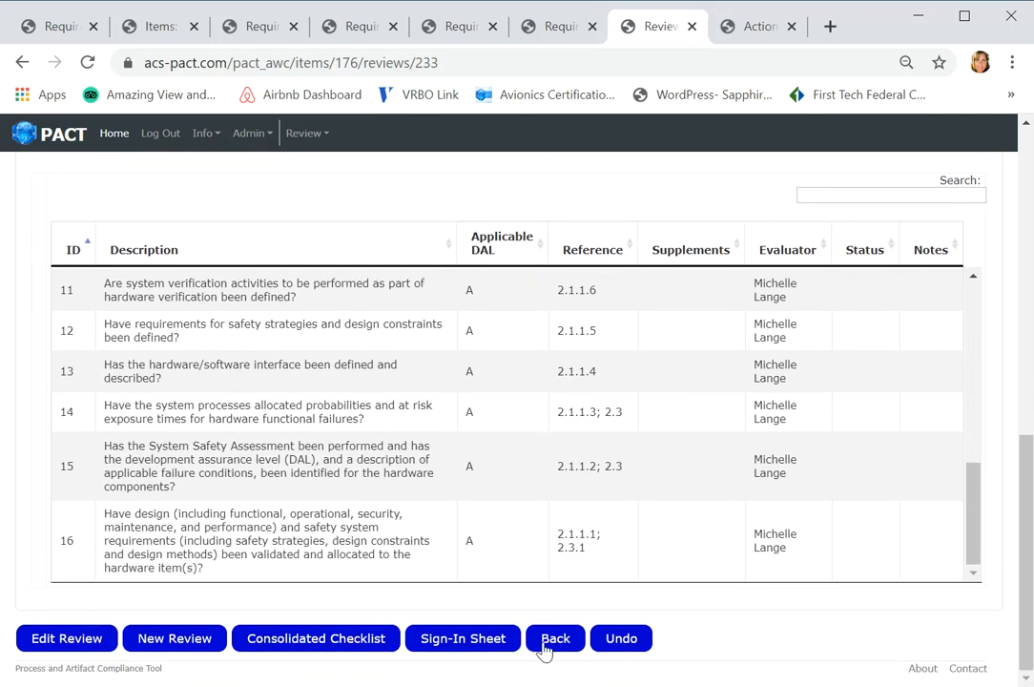
# Open the Transition to HW Planning review for editing and start filling in its checklist
pyautogui.click(80, 645)
pyautogui.moveTo(1027, 294); pyautogui.dragTo(1018, 589)
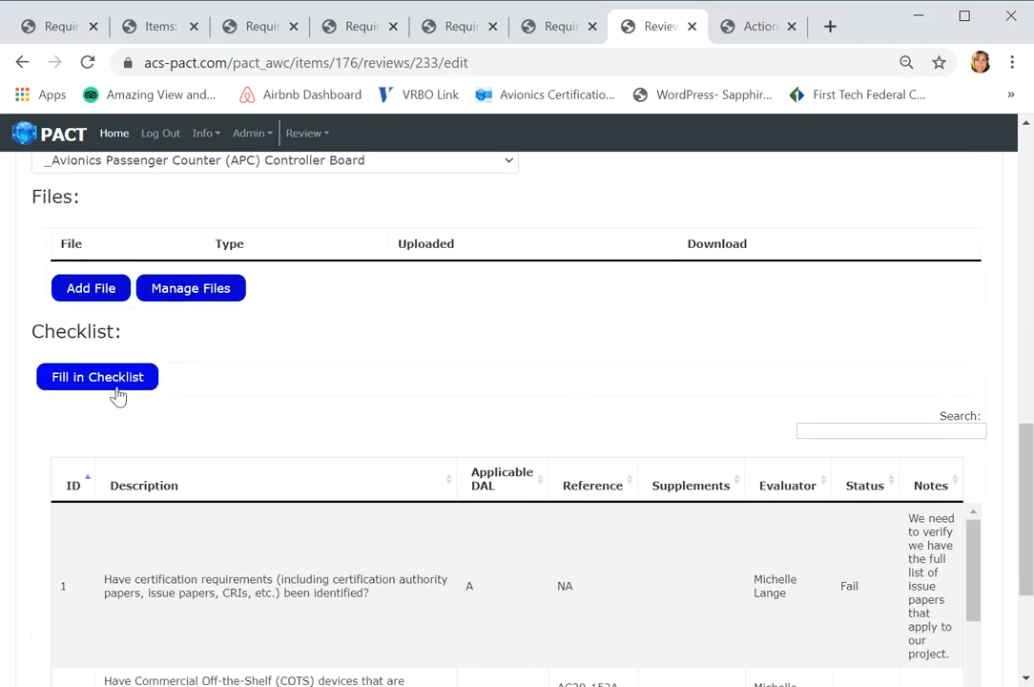
pyautogui.click(98, 377)
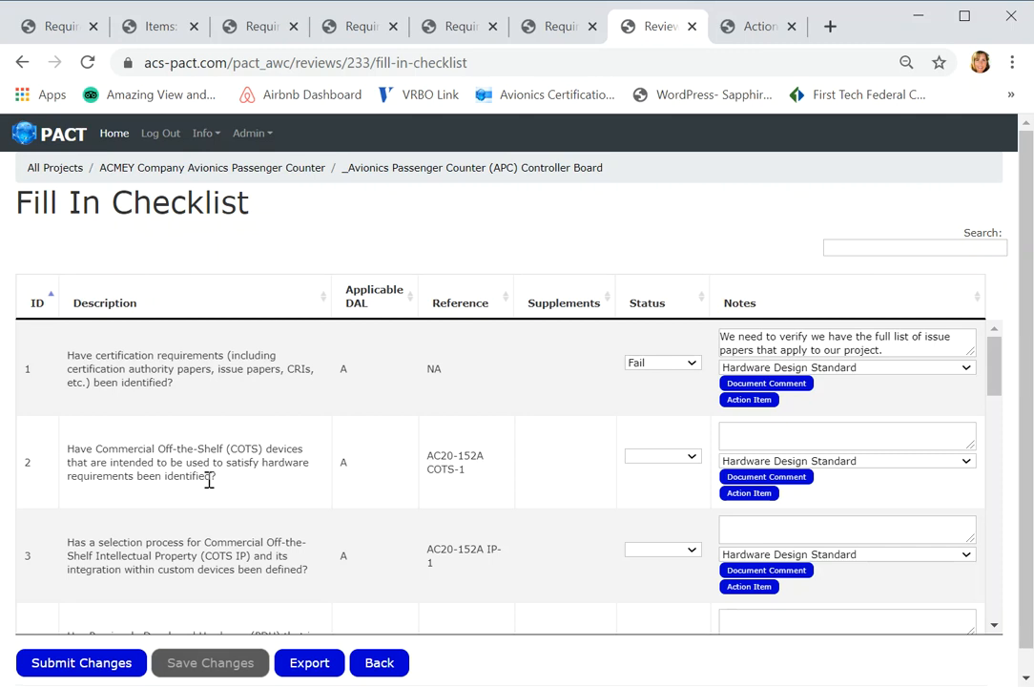
# Set the status of checklist item 2, on COTS devices, to N/A and try to submit the changes
pyautogui.click(693, 458)
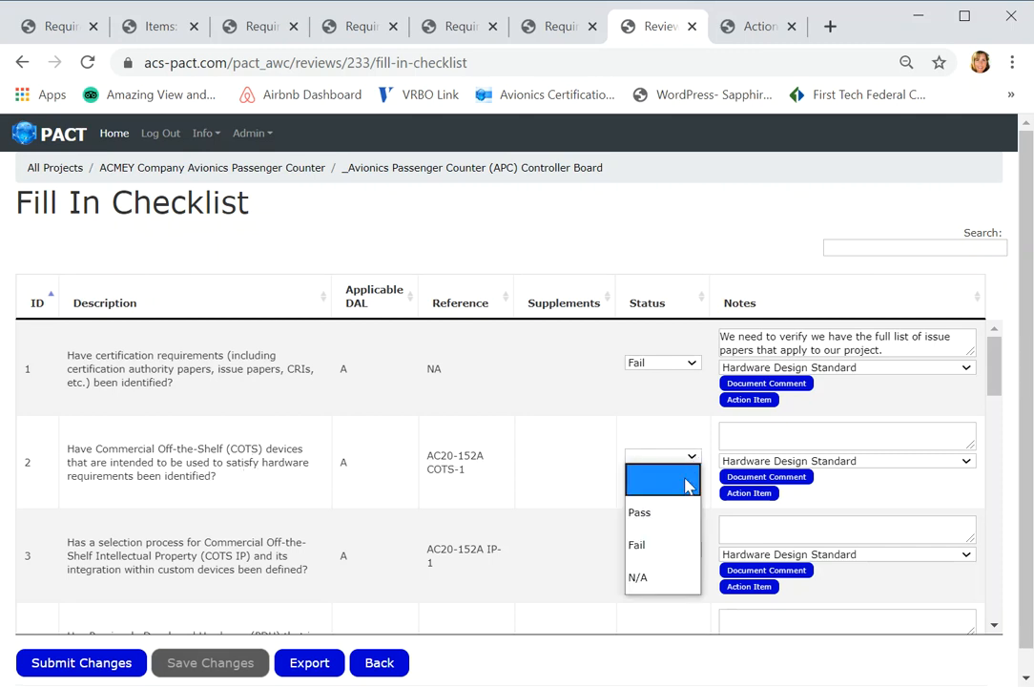
pyautogui.click(663, 578)
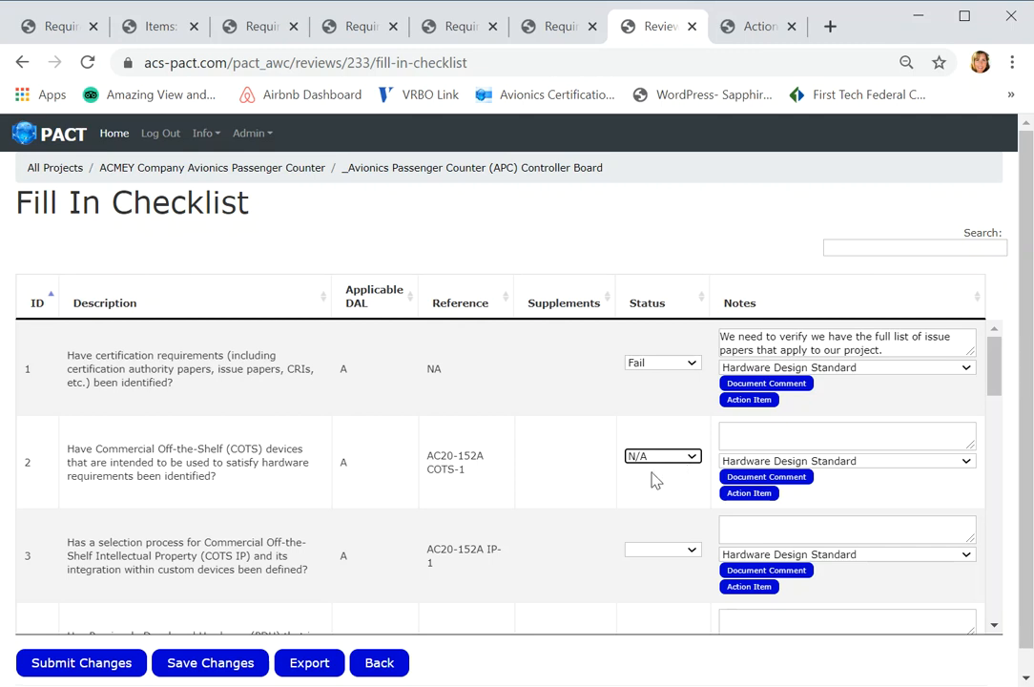
pyautogui.click(96, 665)
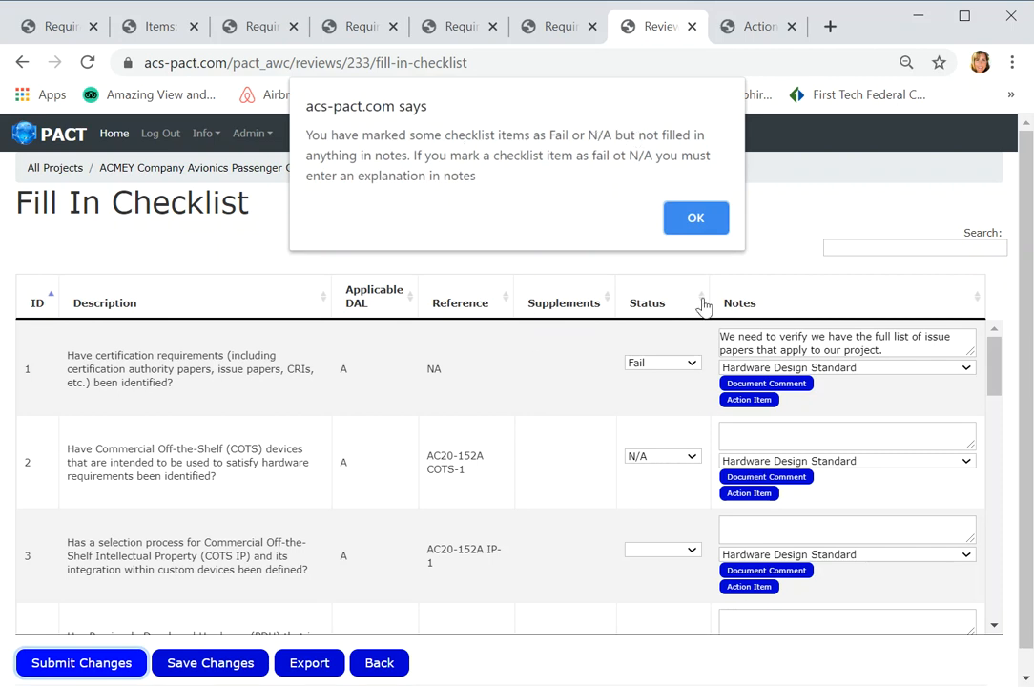
# Enter the note "No COTS will be used" for checklist item 2 and submit the checklist changes
pyautogui.click(704, 221)
pyautogui.click(760, 432)
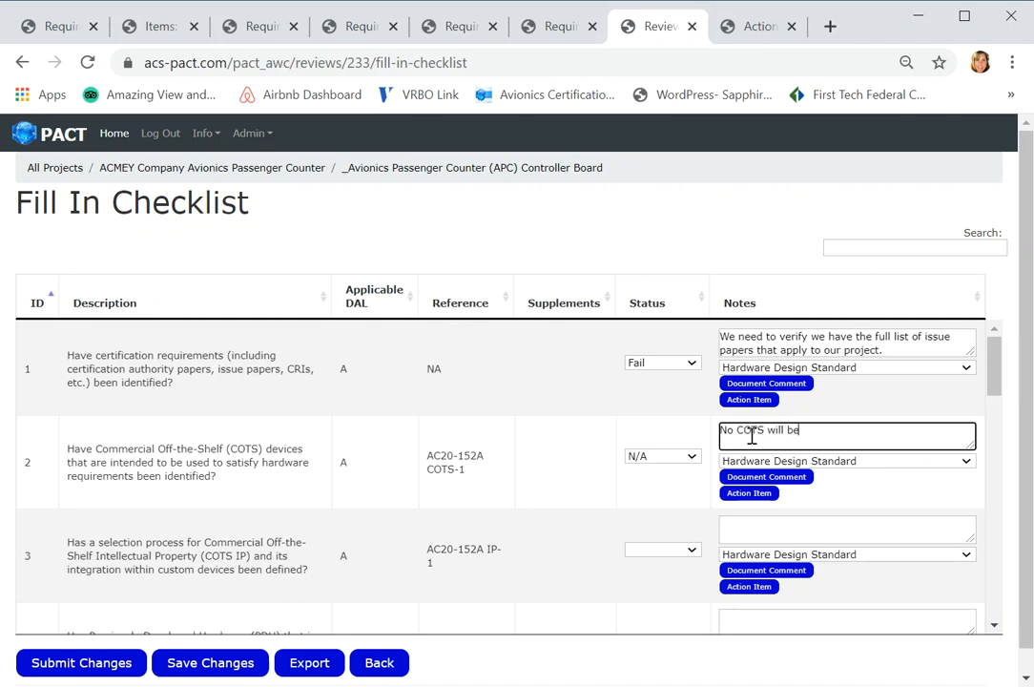
pyautogui.click(97, 664)
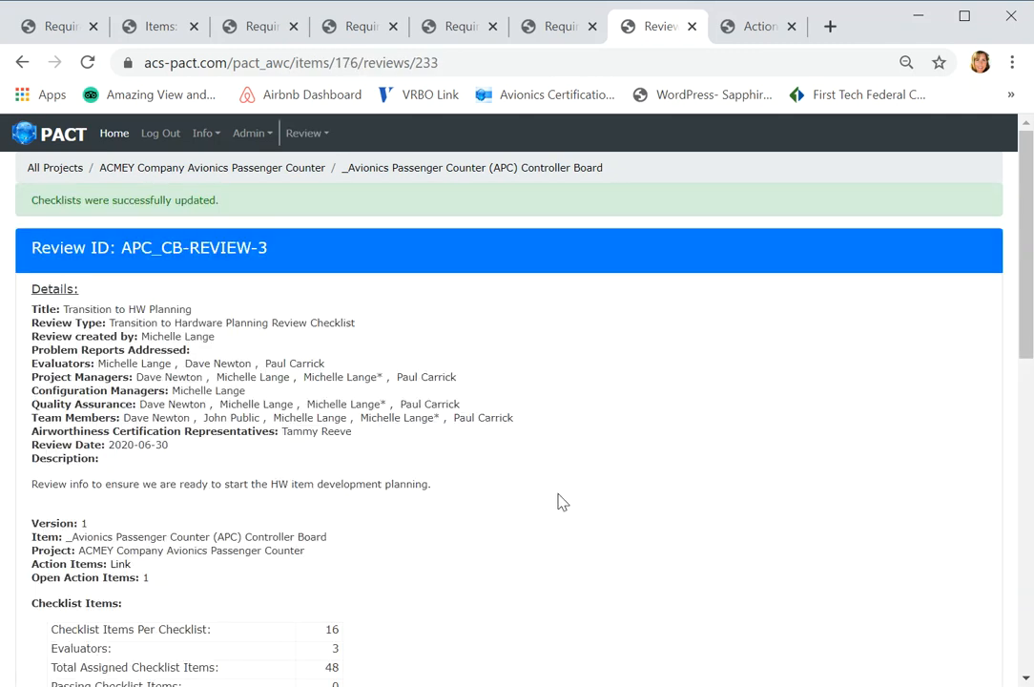
# Check the updated checklist, then open the review's attendee sign-in sheet and examine the signatures
pyautogui.moveTo(1026, 341); pyautogui.dragTo(1019, 667)
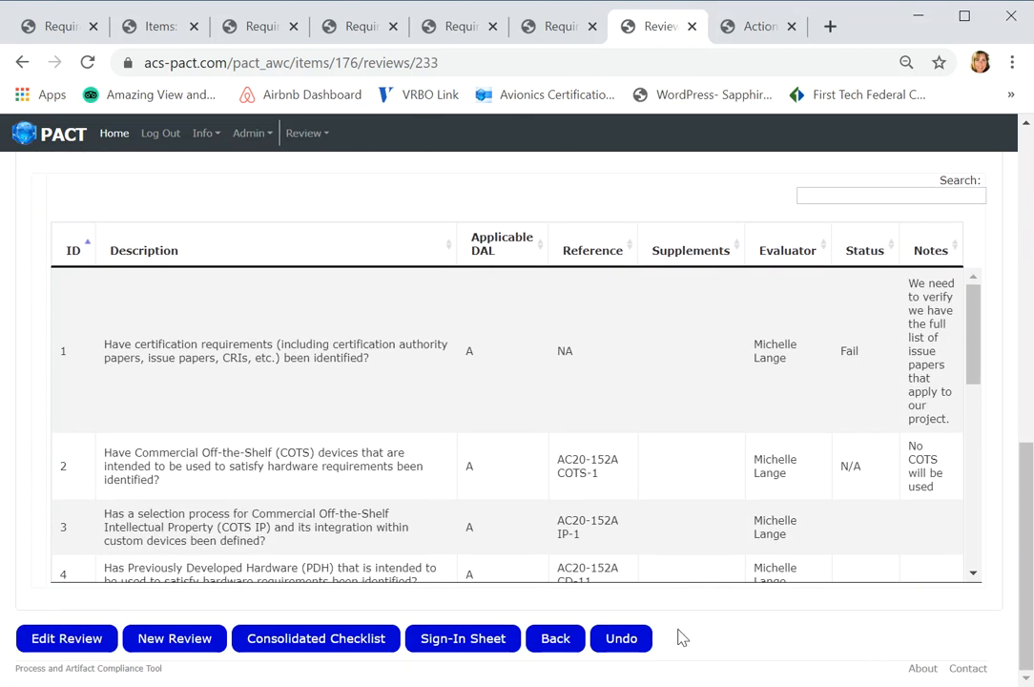
pyautogui.click(467, 650)
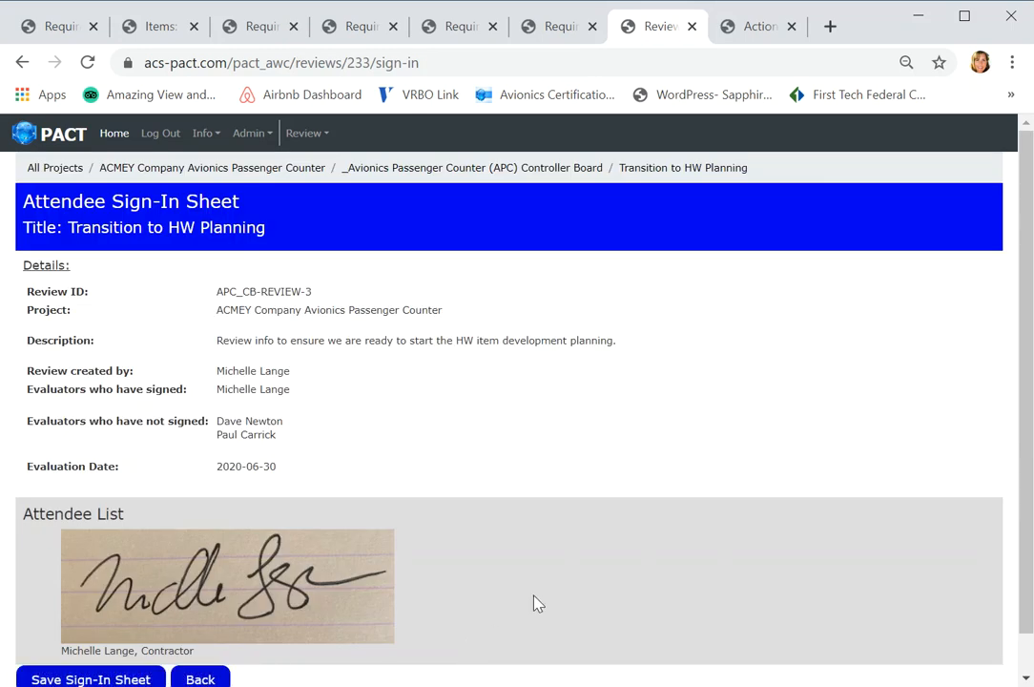
pyautogui.scroll(-1, 1027, 348)
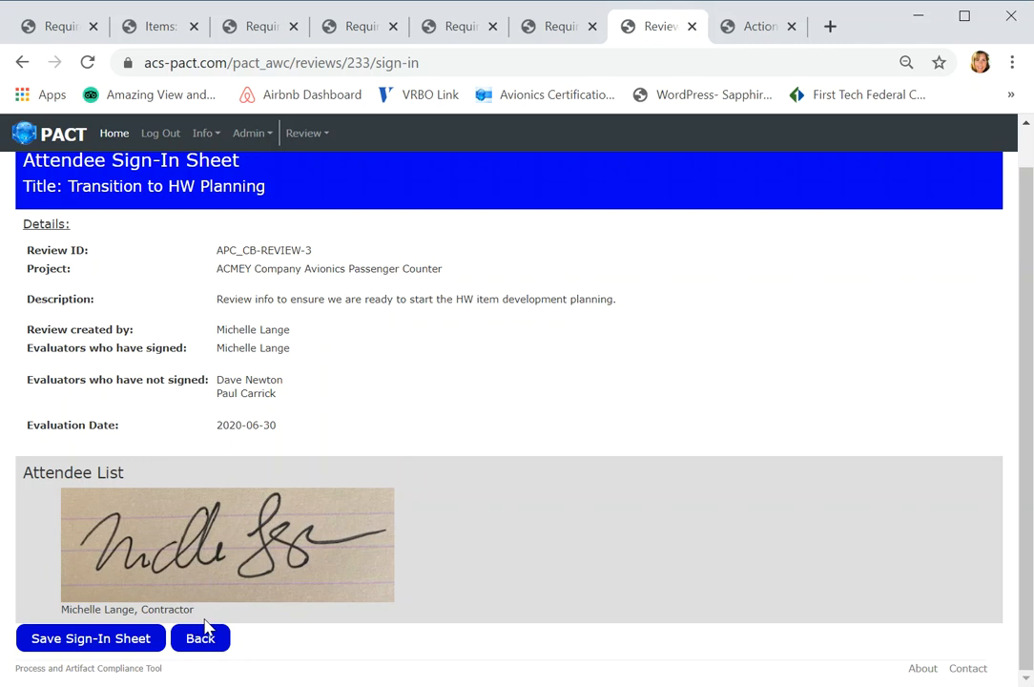
pyautogui.click(560, 35)
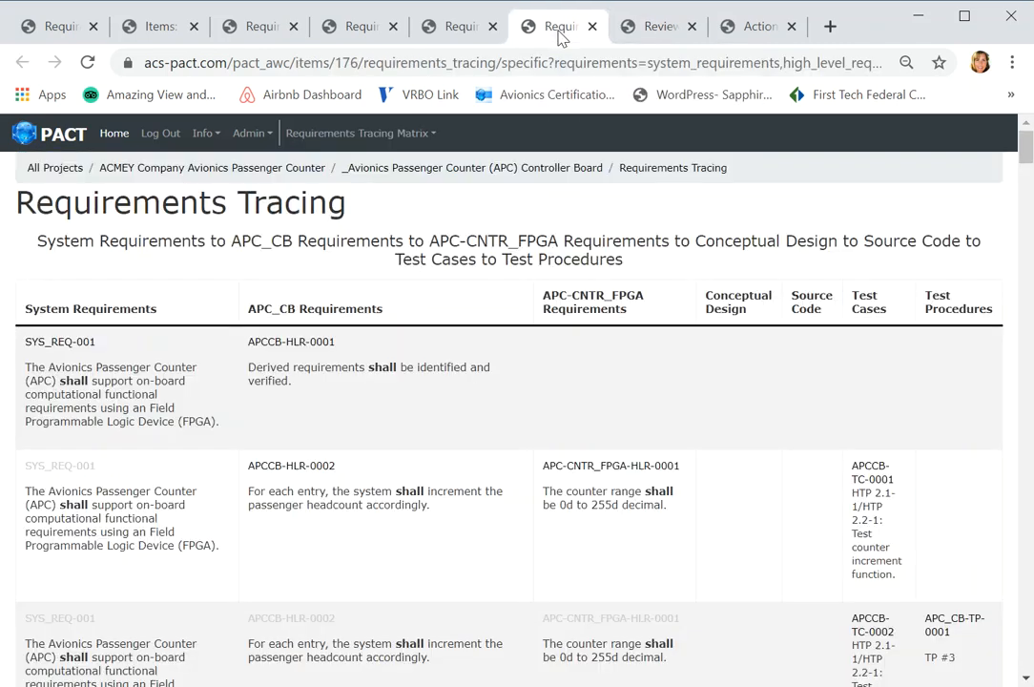
pyautogui.click(749, 27)
pyautogui.click(660, 35)
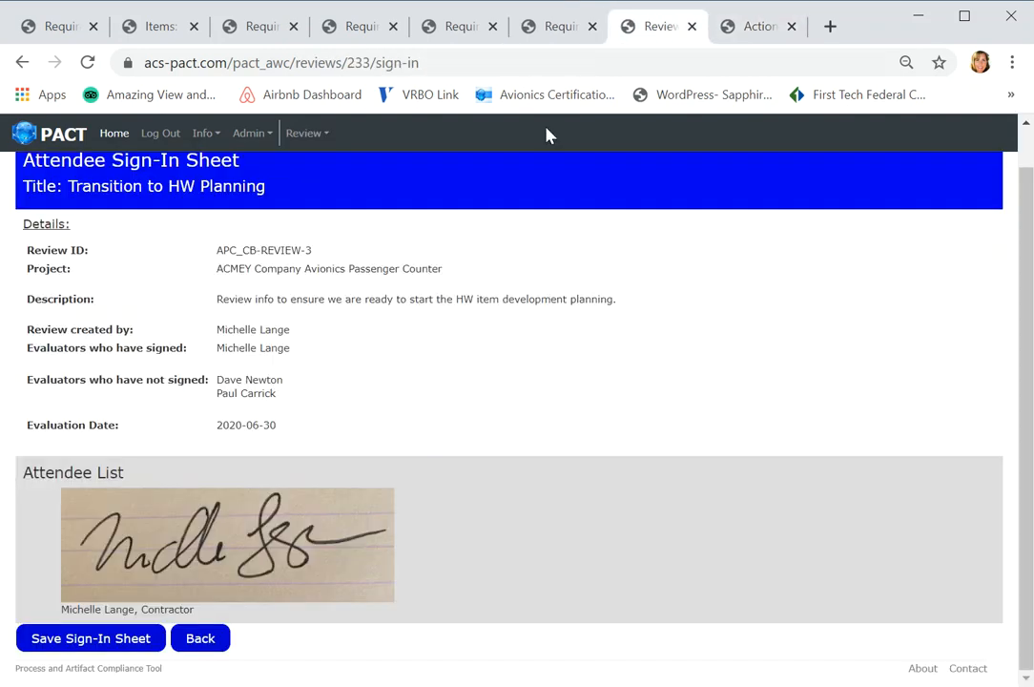
# Leave the sign-in sheet, return to the APC Controller Board's reviews list, and start a new review
pyautogui.click(201, 643)
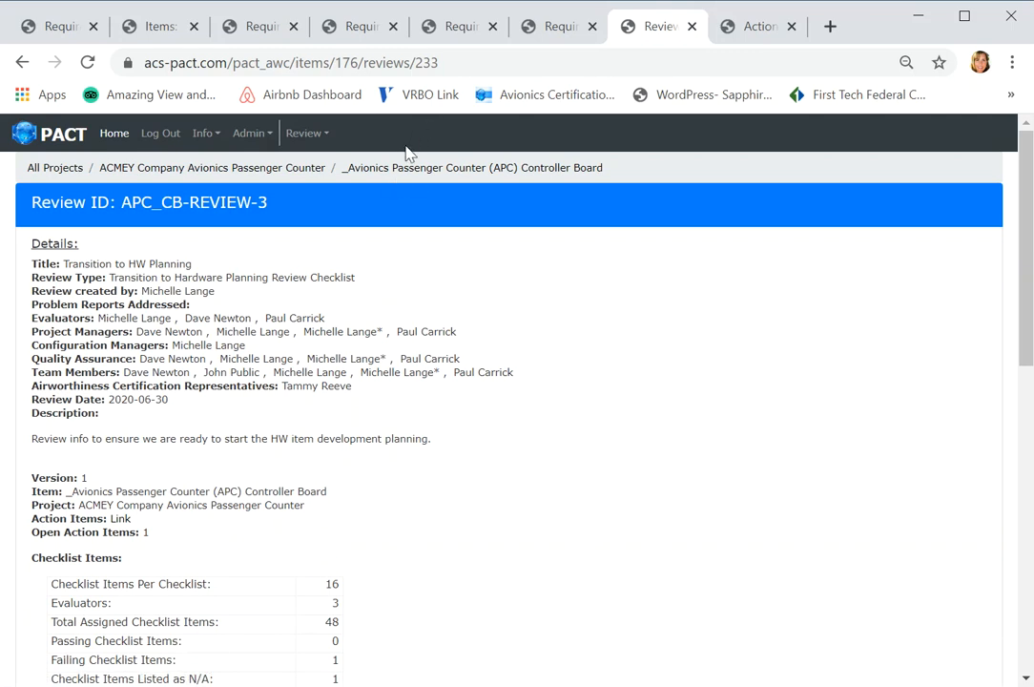
pyautogui.tripleClick(320, 172)
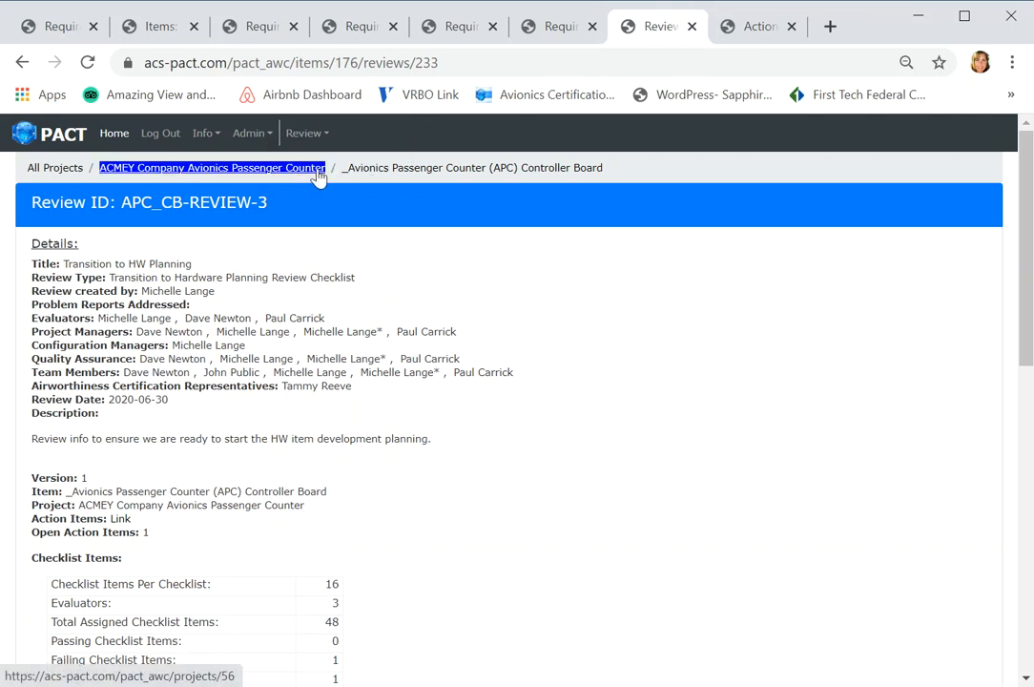
pyautogui.tripleClick(387, 172)
pyautogui.click(413, 170)
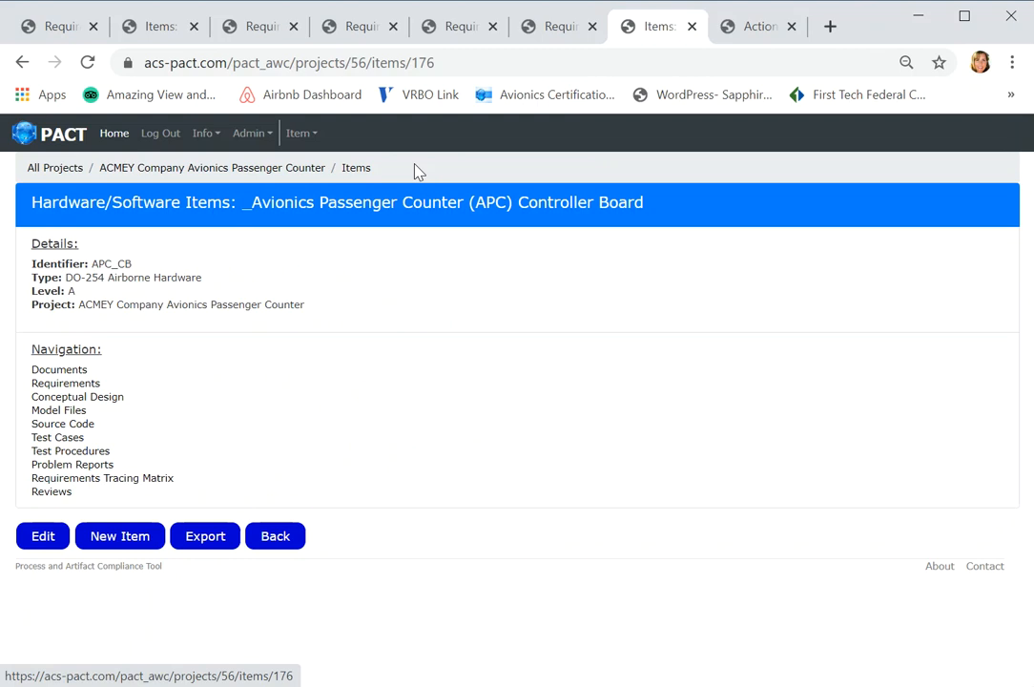
pyautogui.click(55, 491)
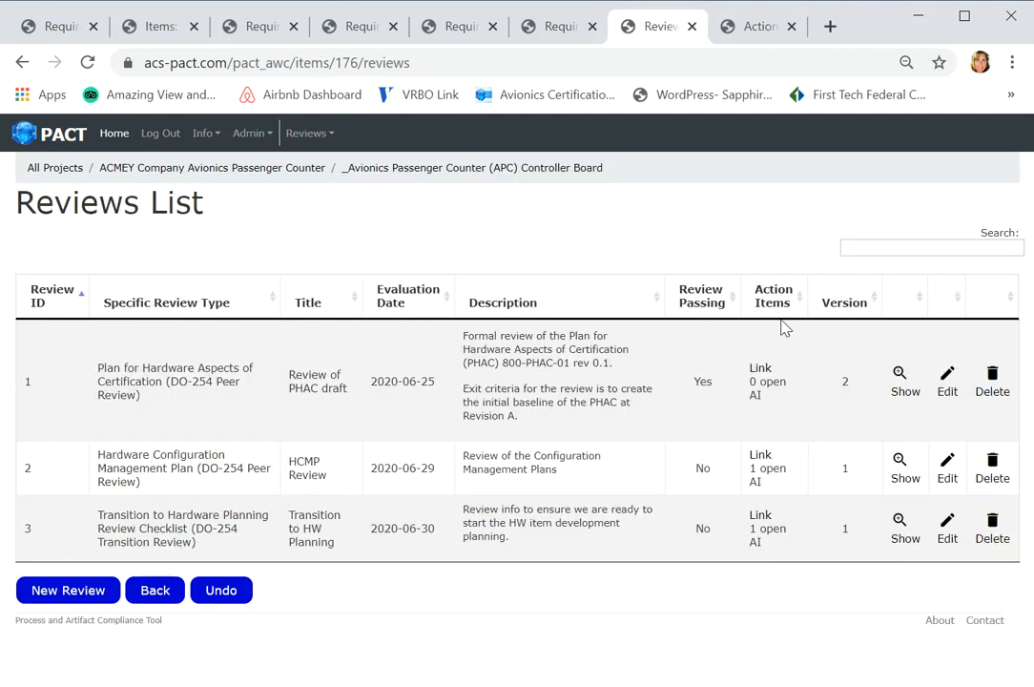
pyautogui.click(84, 600)
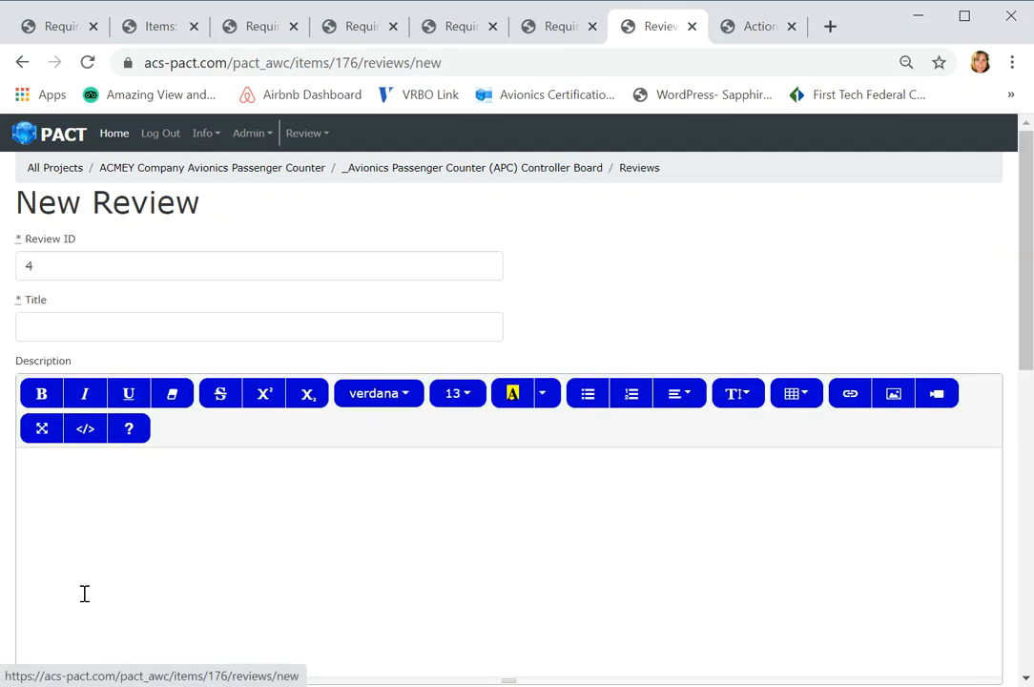
# Title the new review "HVVP Review" and enter the description "HVVP is ready"
pyautogui.click(136, 328)
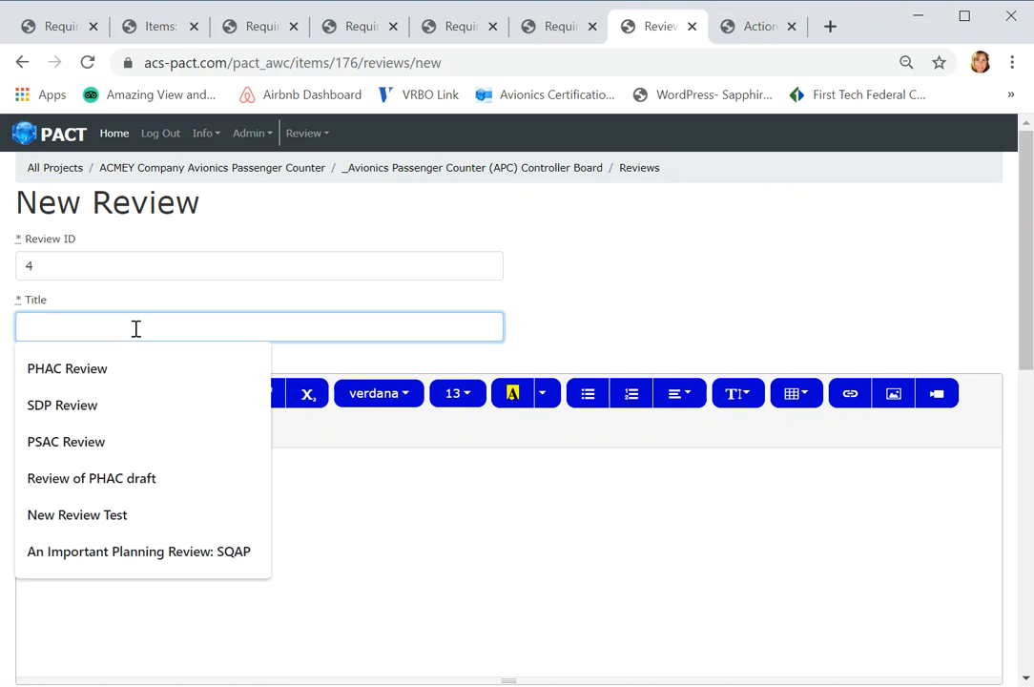
pyautogui.write('H')
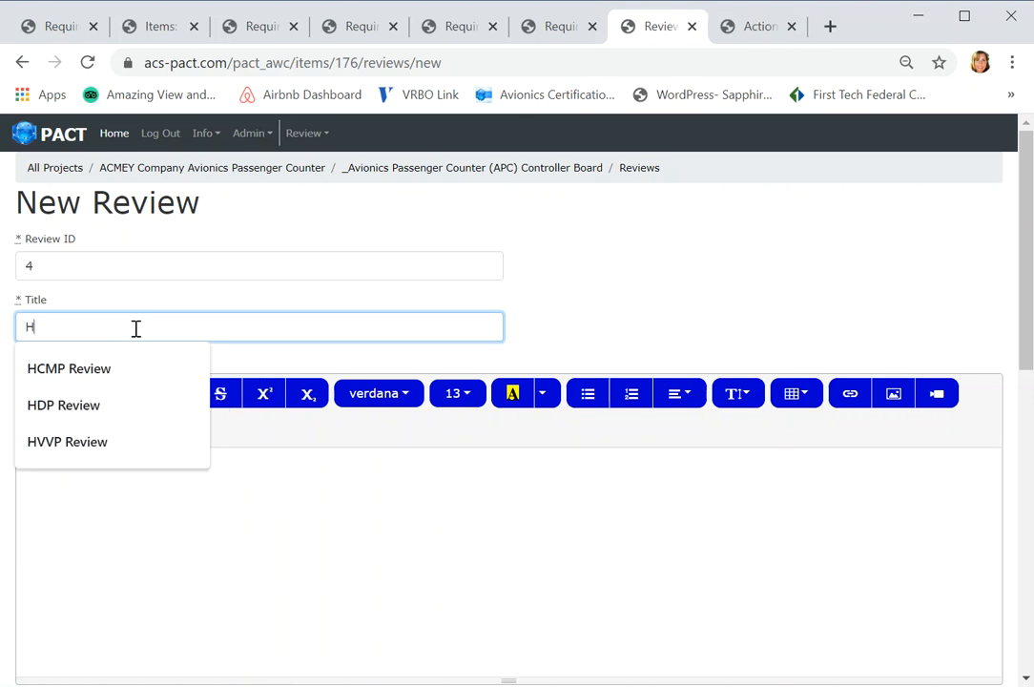
pyautogui.write('VVP Review')
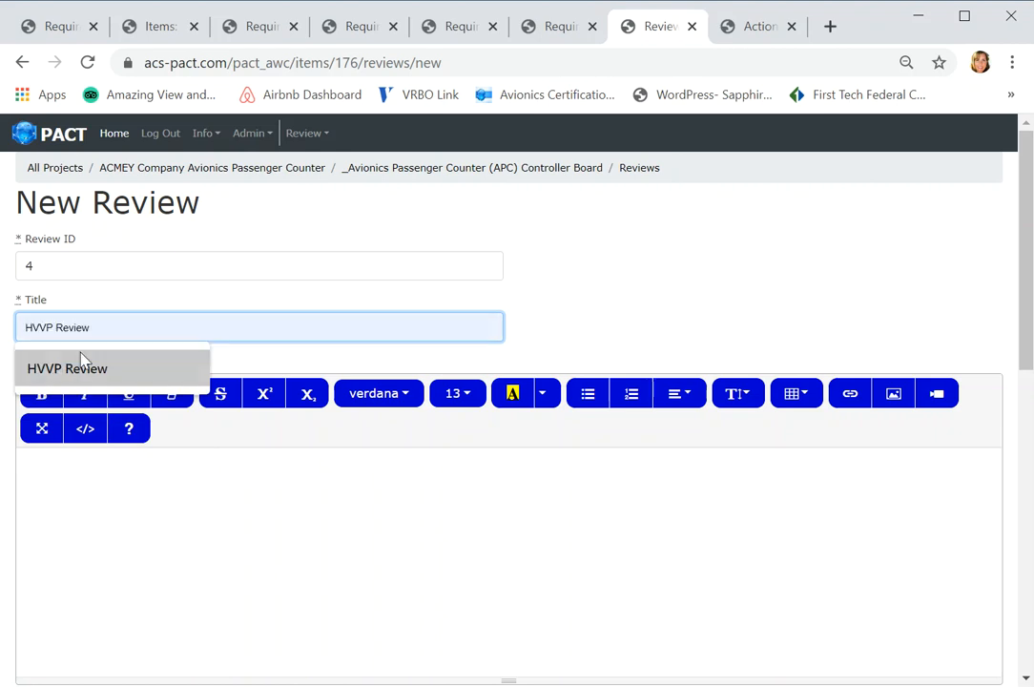
pyautogui.click(82, 368)
pyautogui.click(120, 496)
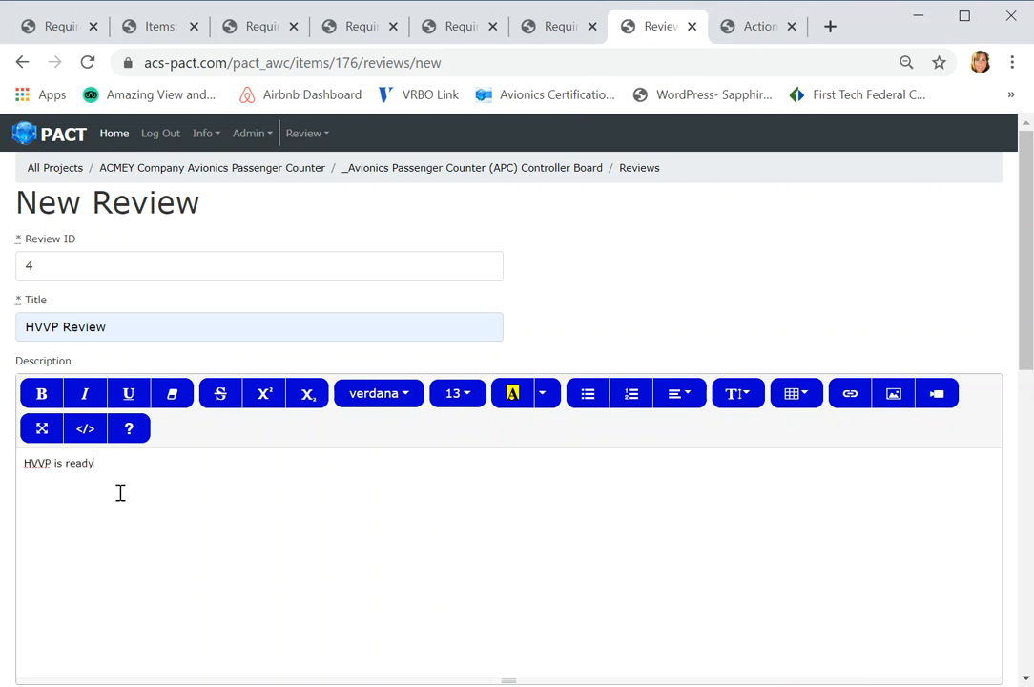
# Set the review type to Peer Review and the specific review to Hardware Validation and Verification Standards (DO-254 Peer Review)
pyautogui.moveTo(1029, 274); pyautogui.dragTo(961, 446)
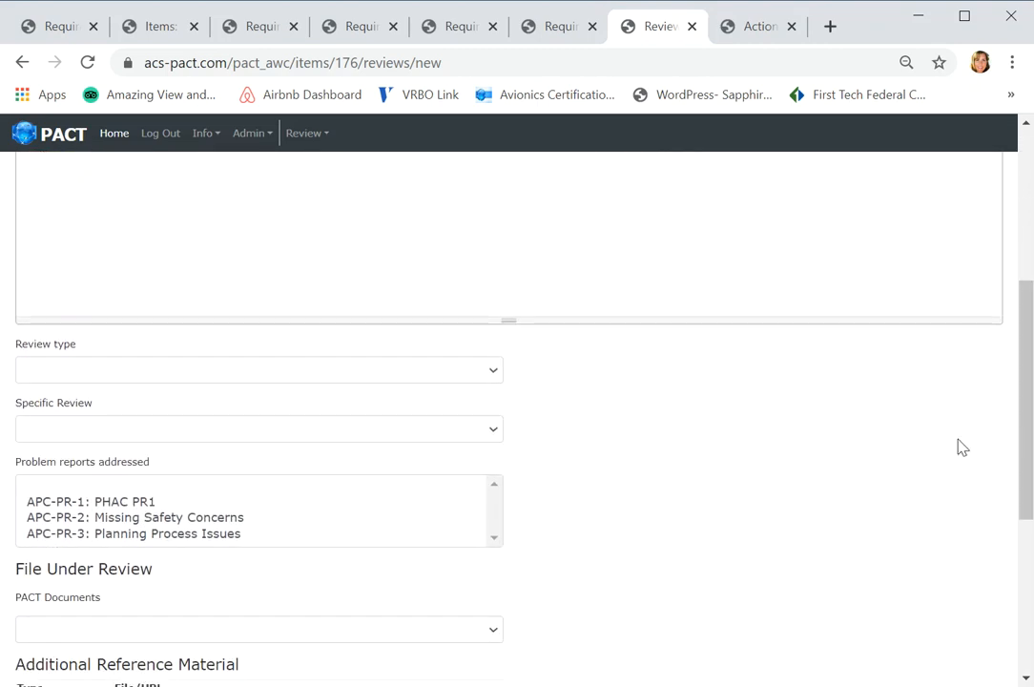
pyautogui.click(492, 376)
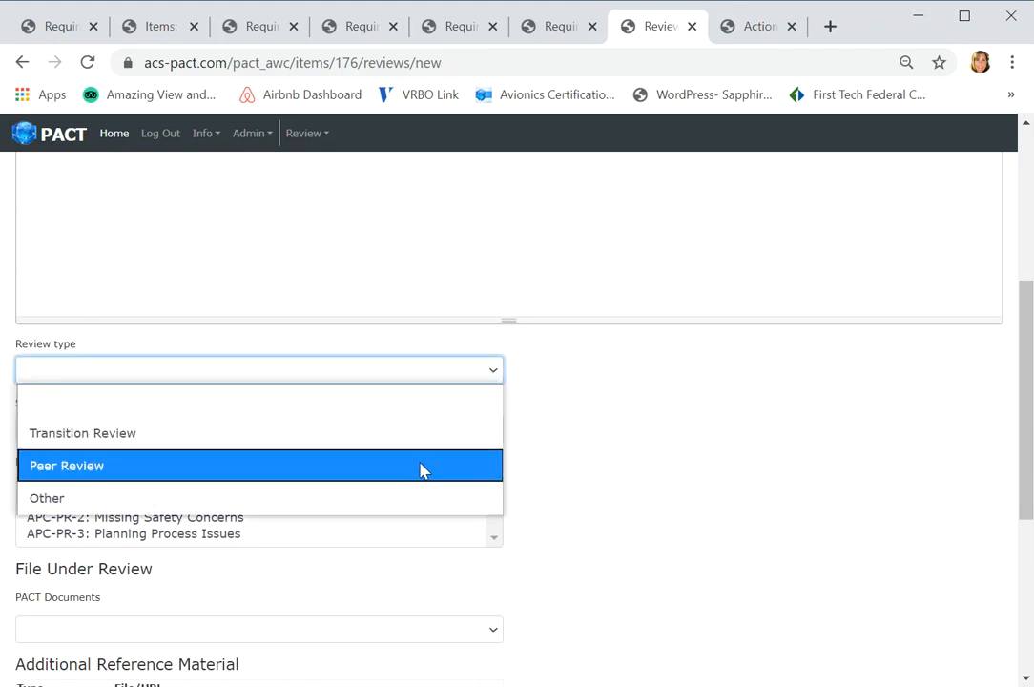
pyautogui.click(94, 475)
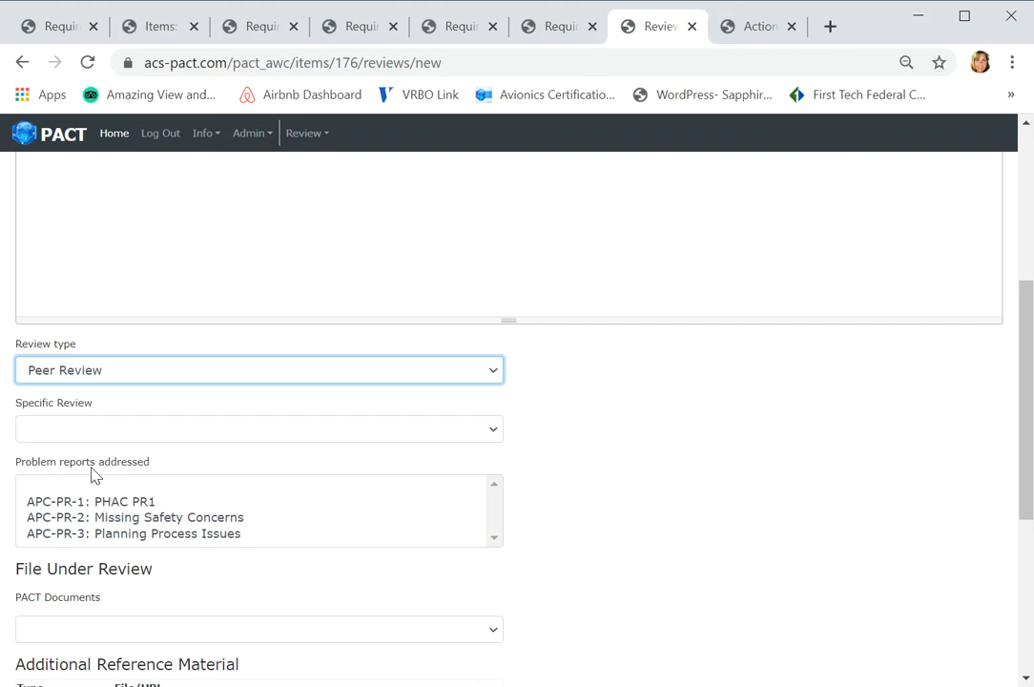
pyautogui.click(494, 430)
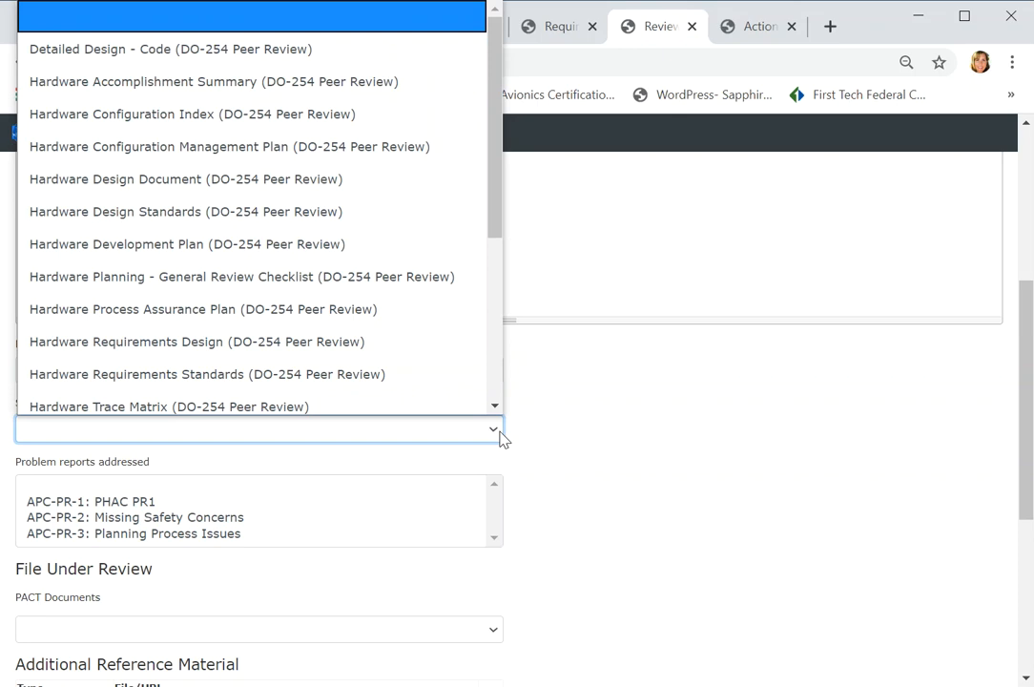
pyautogui.moveTo(494, 212); pyautogui.dragTo(464, 321)
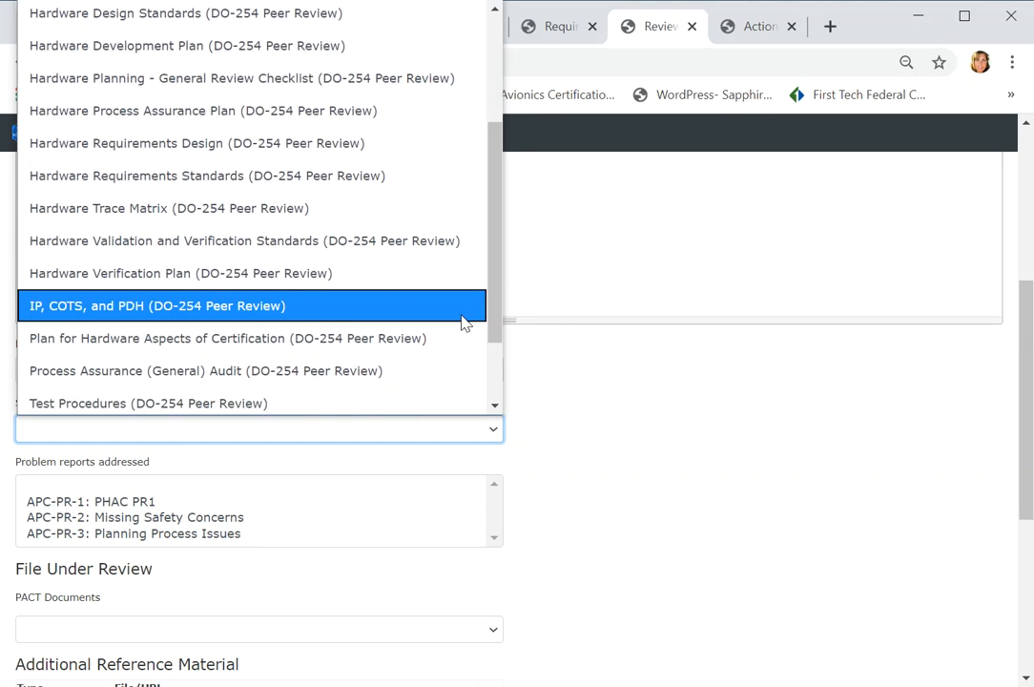
pyautogui.click(277, 246)
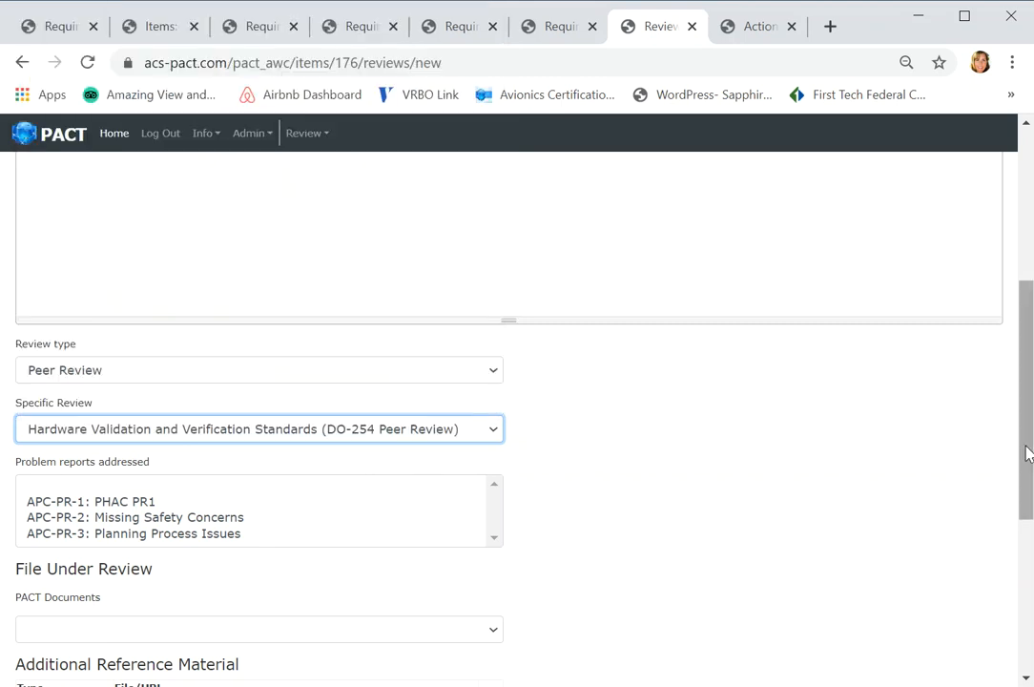
# Choose Hardware Validation & Verification Plan as the PACT document under review
pyautogui.moveTo(1024, 451); pyautogui.dragTo(1025, 511)
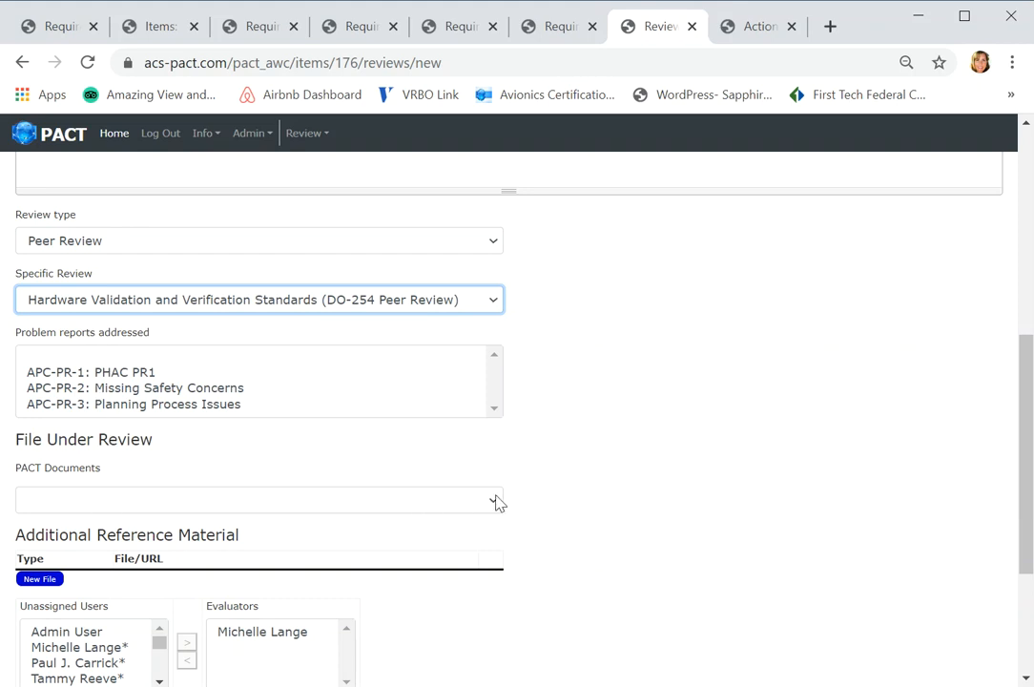
pyautogui.moveTo(1029, 441); pyautogui.dragTo(1027, 500)
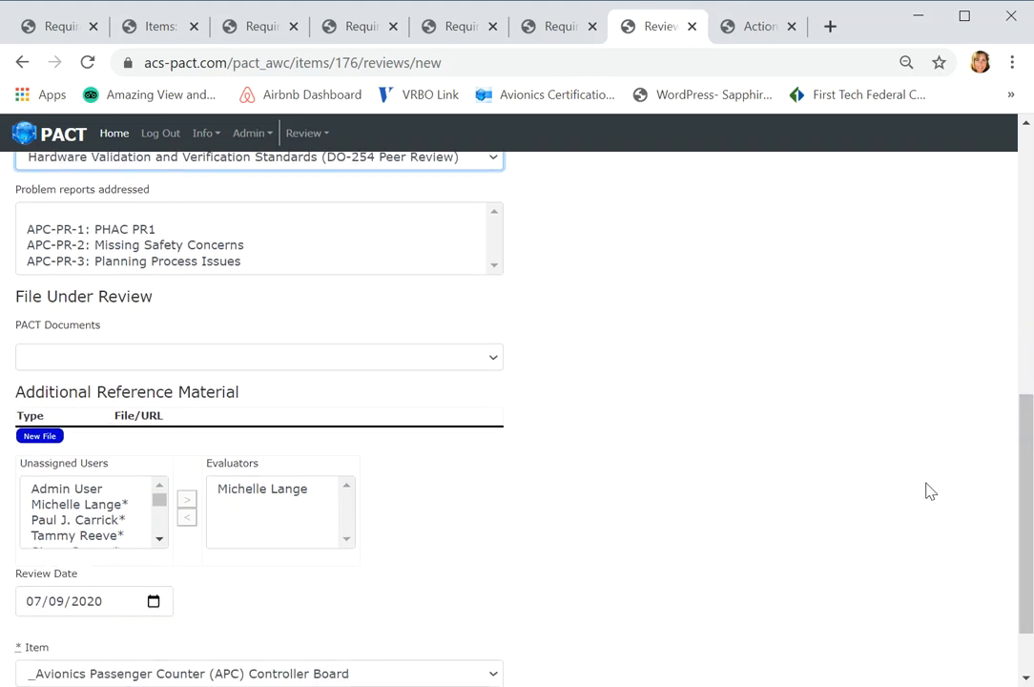
pyautogui.click(494, 360)
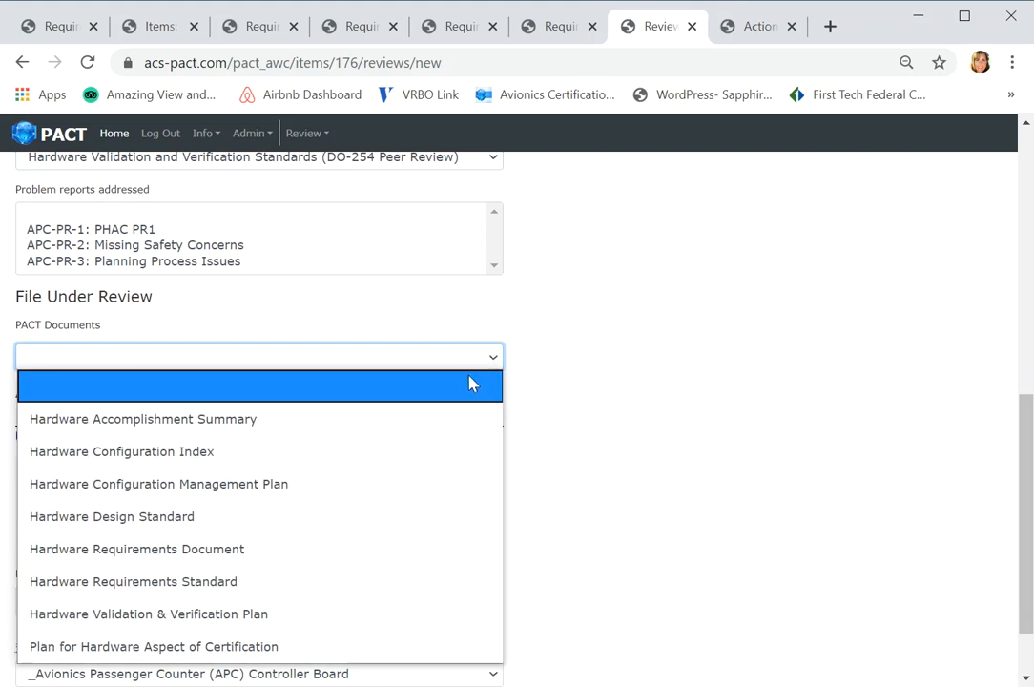
pyautogui.click(245, 626)
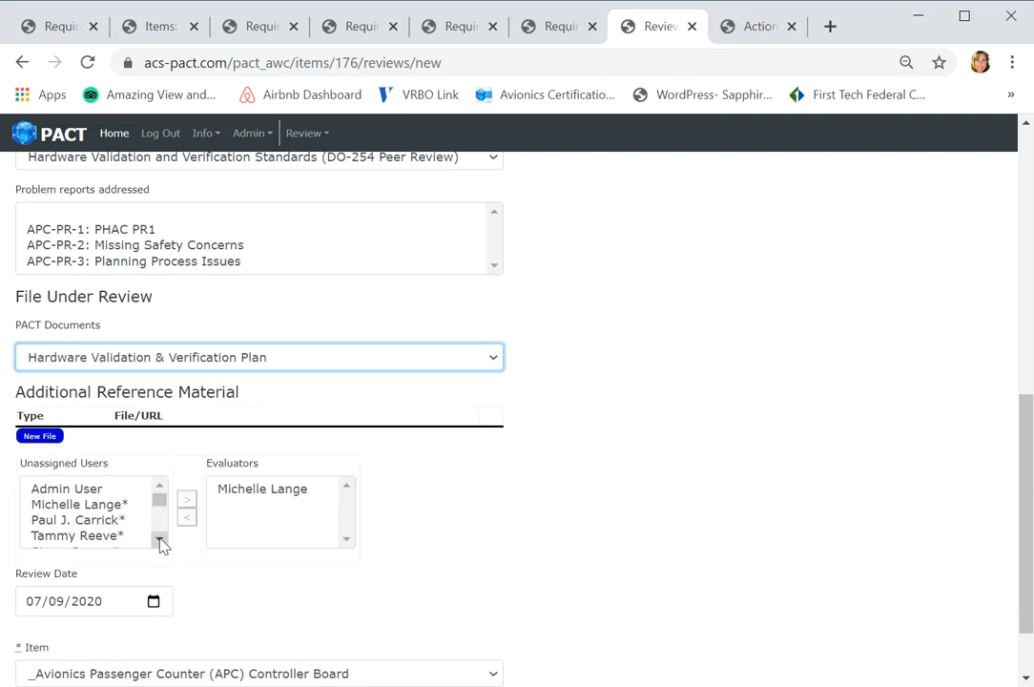
# Add two unassigned users, the third and fourth in the original list, as evaluators and create the review
pyautogui.click(110, 519)
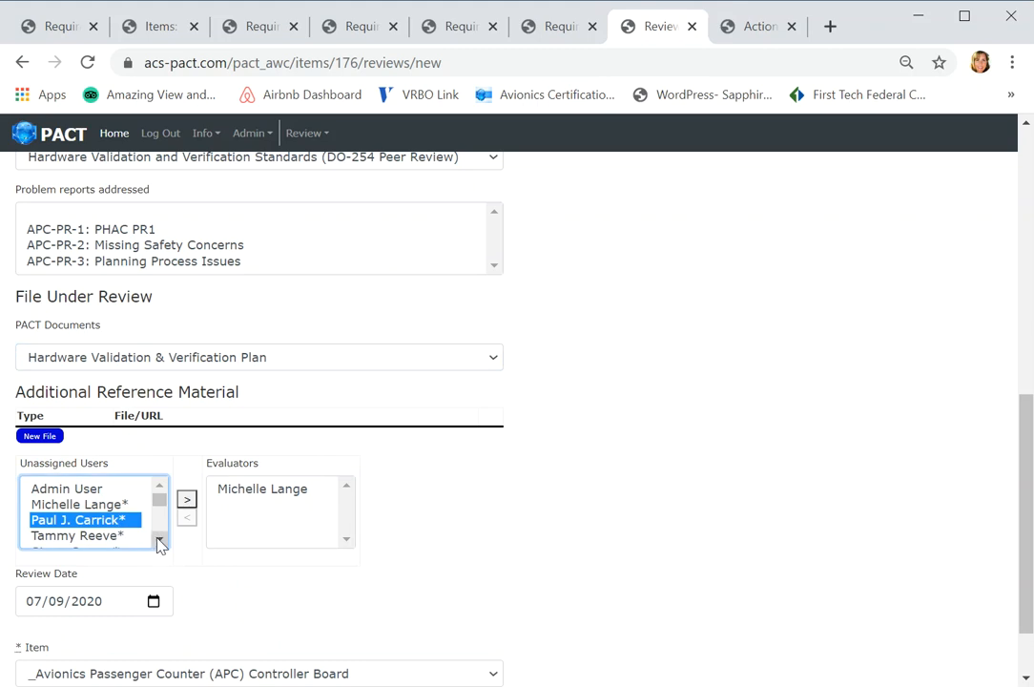
pyautogui.click(187, 500)
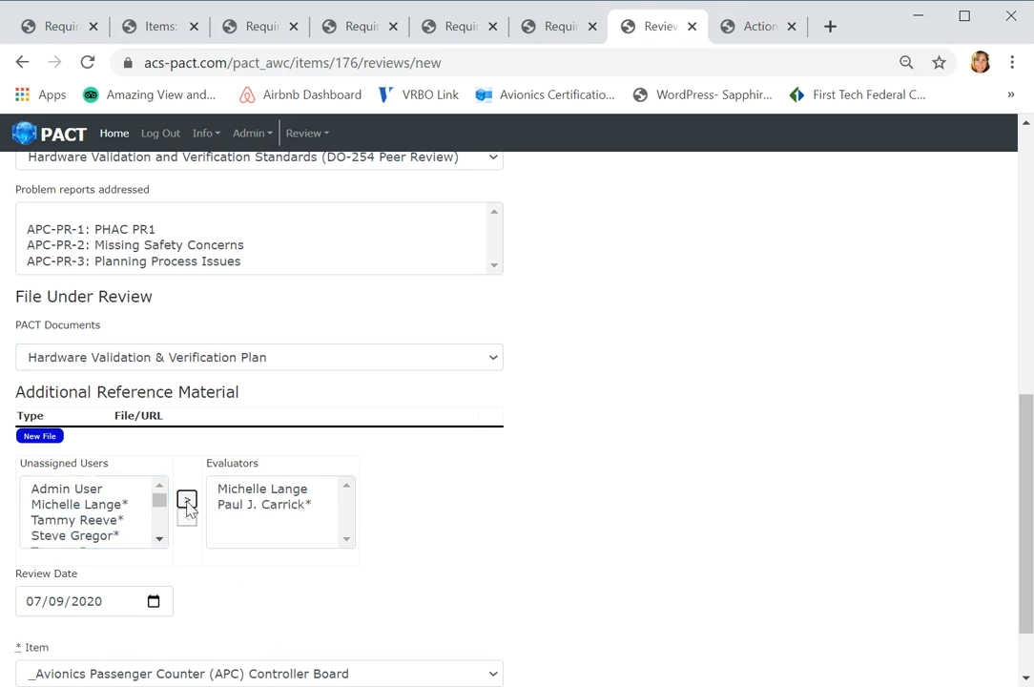
pyautogui.click(107, 521)
pyautogui.click(187, 500)
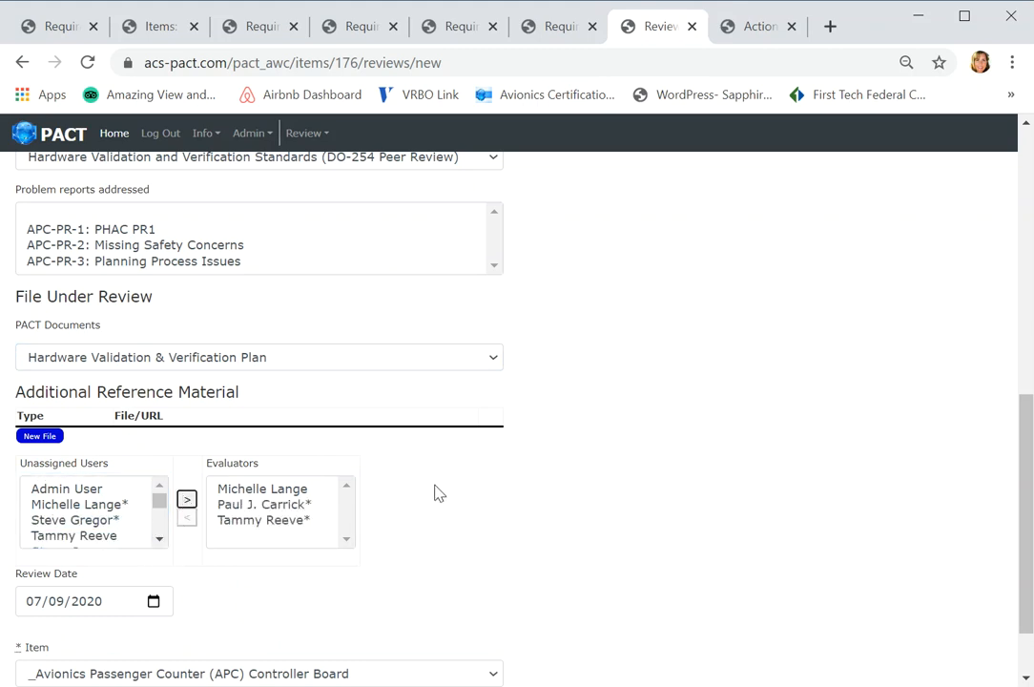
pyautogui.moveTo(1027, 440); pyautogui.dragTo(1028, 477)
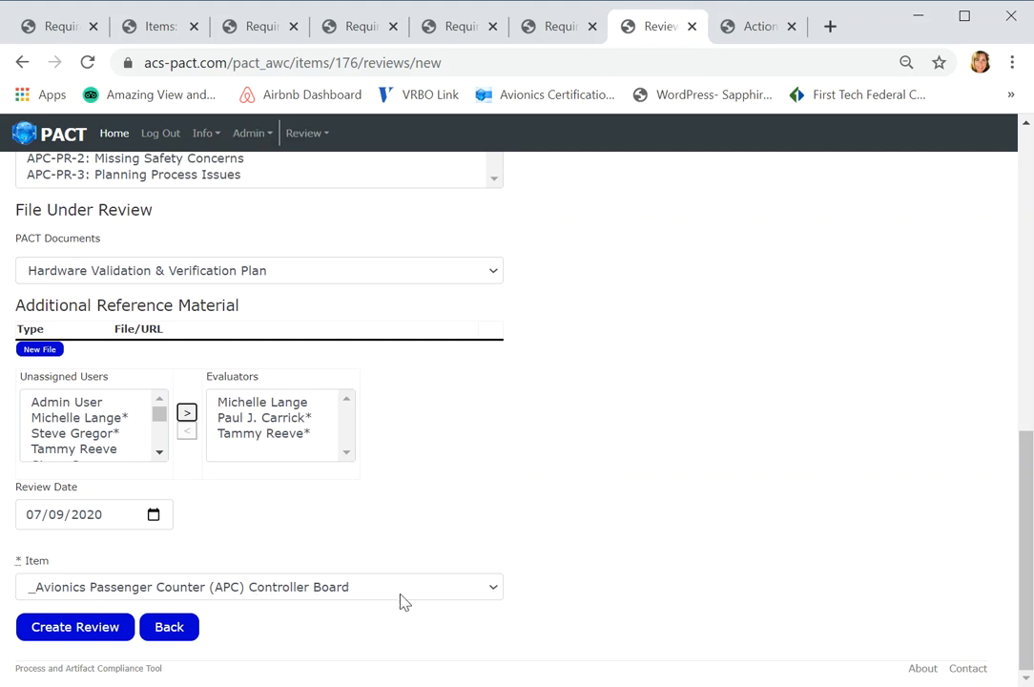
pyautogui.click(87, 634)
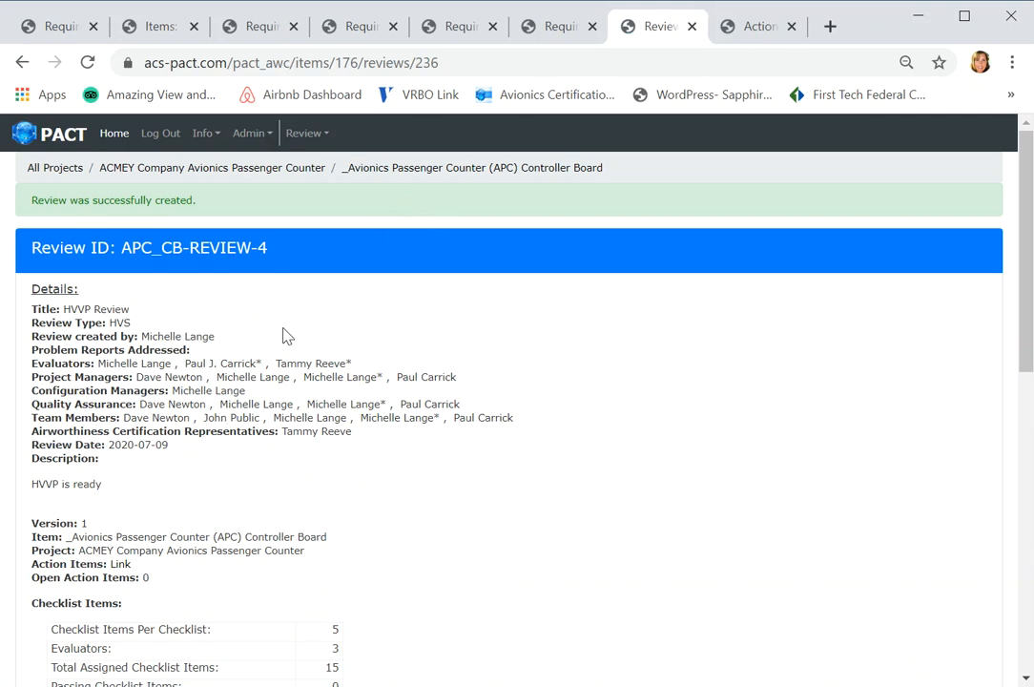
# Look over the new review's details and checklist, then sign the review on its attendee sign-in sheet
pyautogui.moveTo(1023, 364); pyautogui.dragTo(1029, 490)
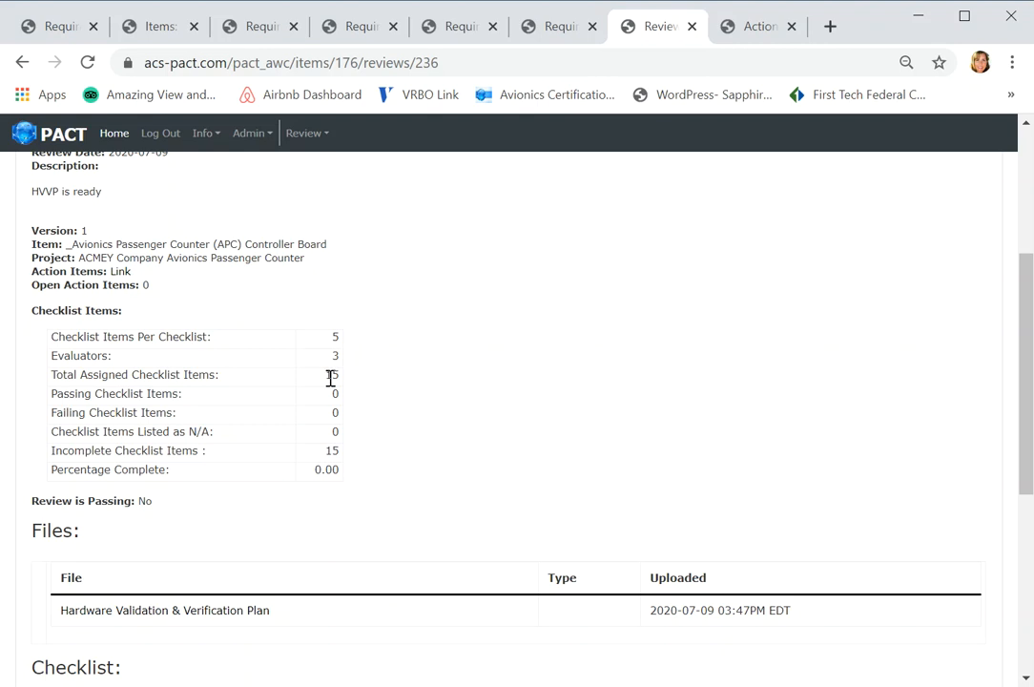
pyautogui.moveTo(1024, 311); pyautogui.dragTo(1027, 461)
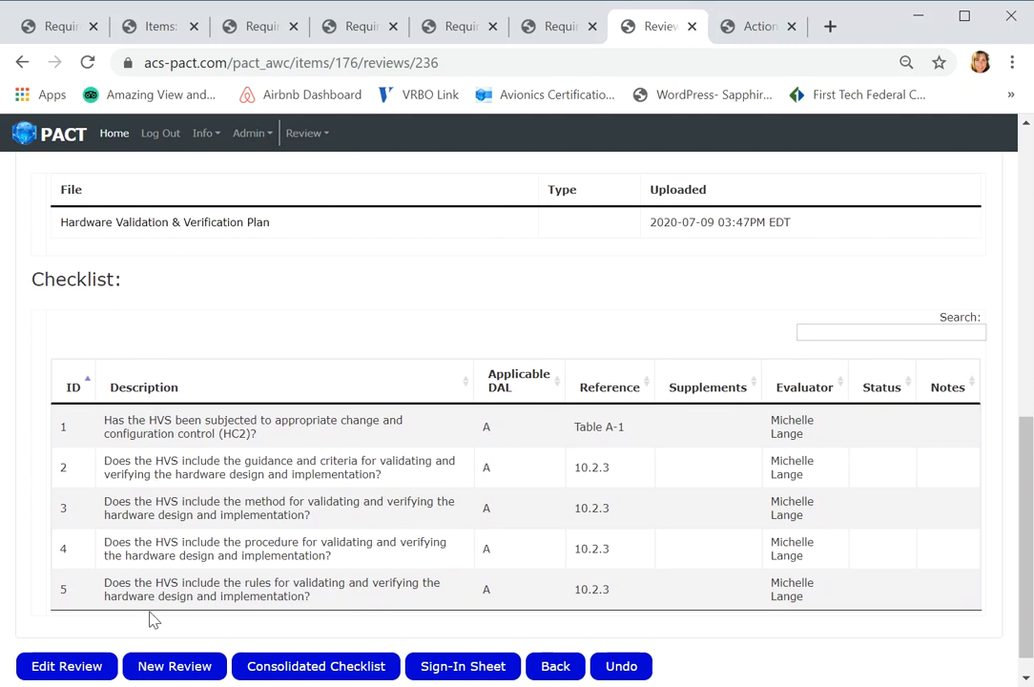
pyautogui.click(458, 667)
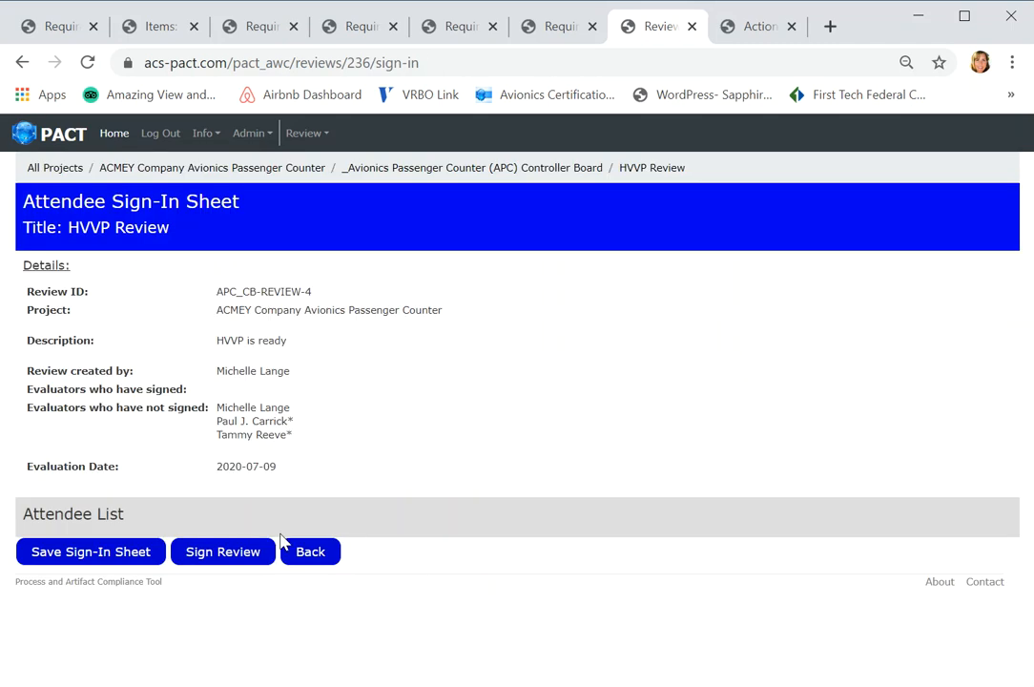
pyautogui.click(224, 553)
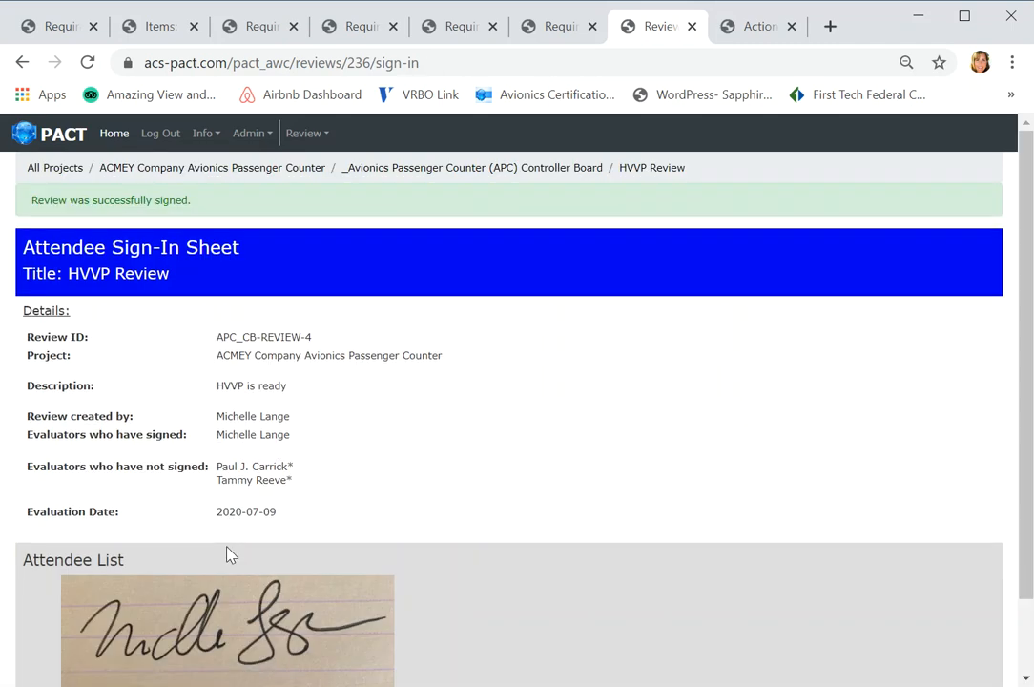
pyautogui.moveTo(1027, 477); pyautogui.dragTo(1027, 566)
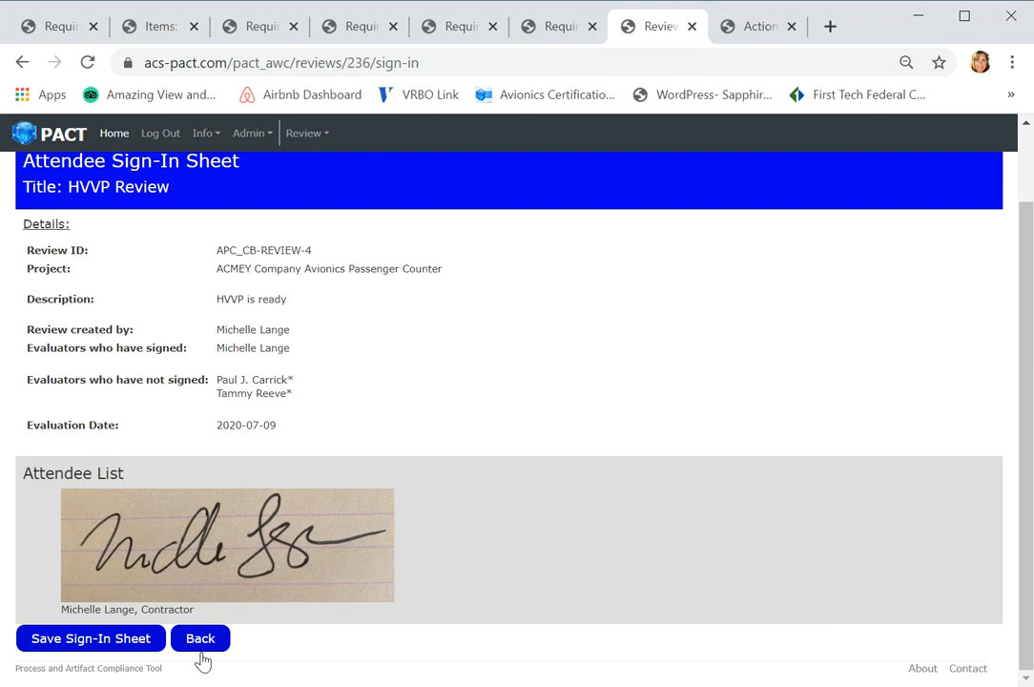
# Save the HVVP Review sign-in sheet as a PDF, examine the document, and close it
pyautogui.click(119, 646)
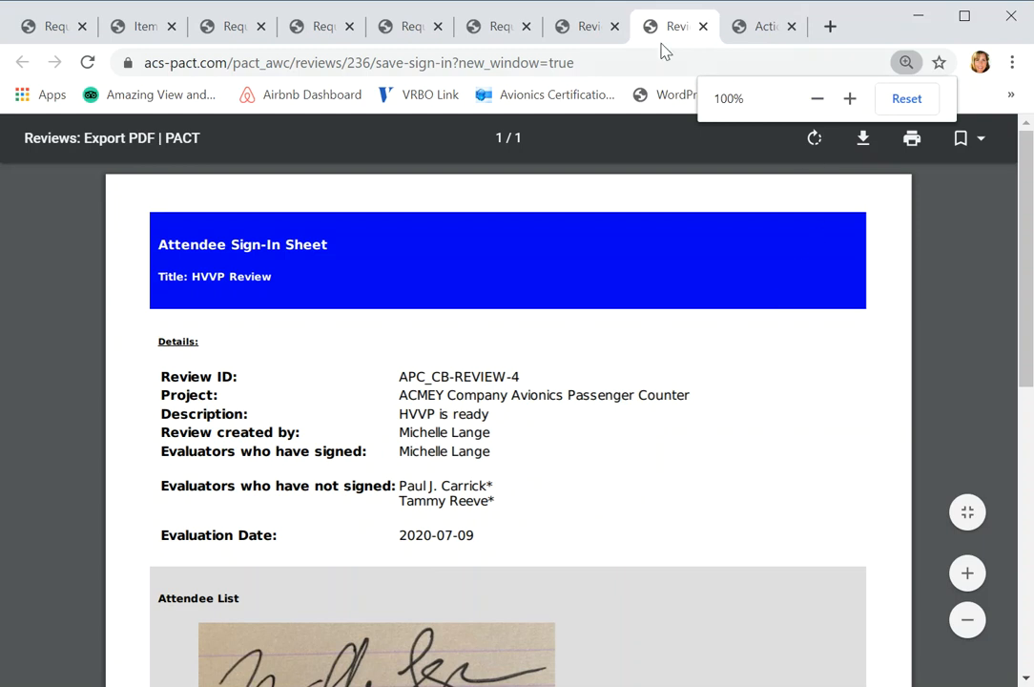
pyautogui.click(601, 32)
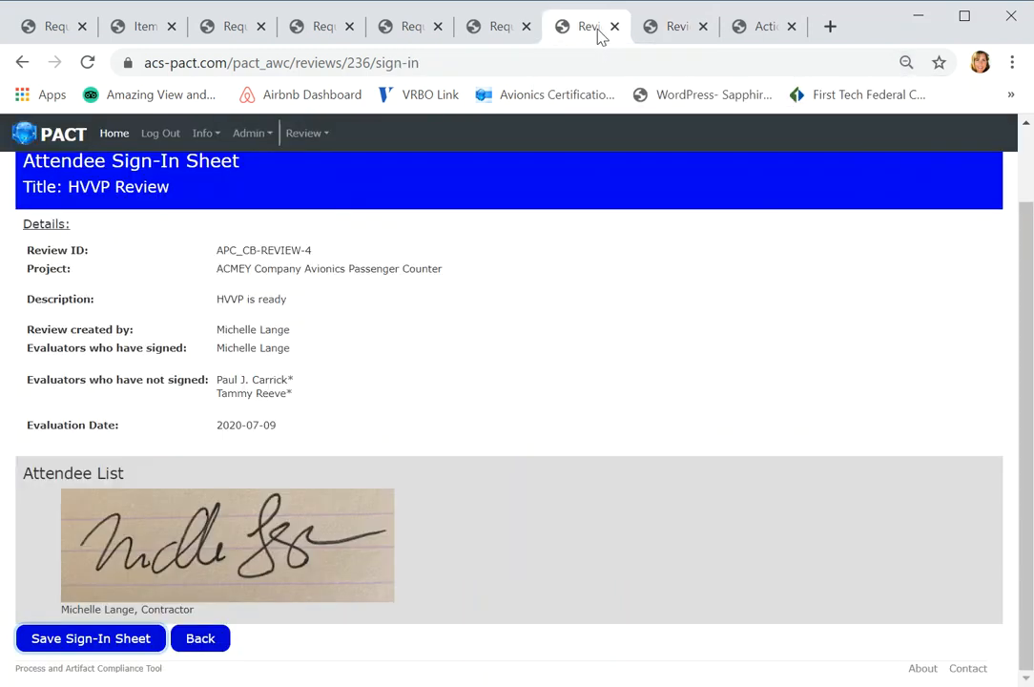
pyautogui.click(648, 33)
pyautogui.scroll(-2, 1026, 458)
pyautogui.moveTo(1026, 544)
pyautogui.mouseDown()
pyautogui.moveTo(1026, 671)
pyautogui.moveTo(1026, 507)
pyautogui.mouseUp()
pyautogui.click(704, 27)
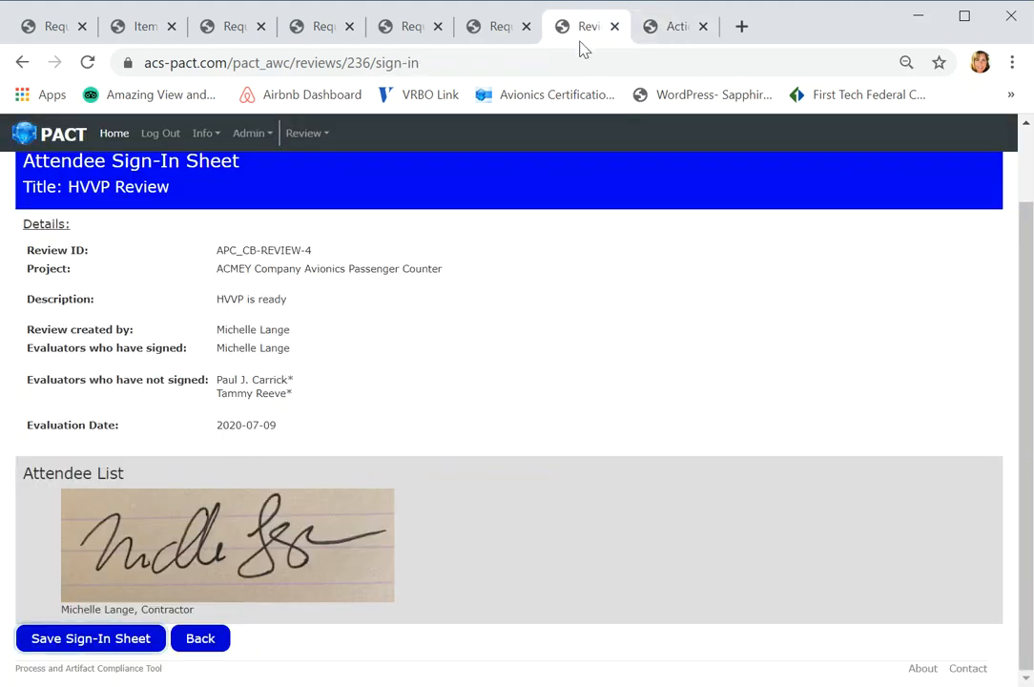
# Return to the HVVP Review, start editing it, and open its checklist for filling in
pyautogui.click(206, 642)
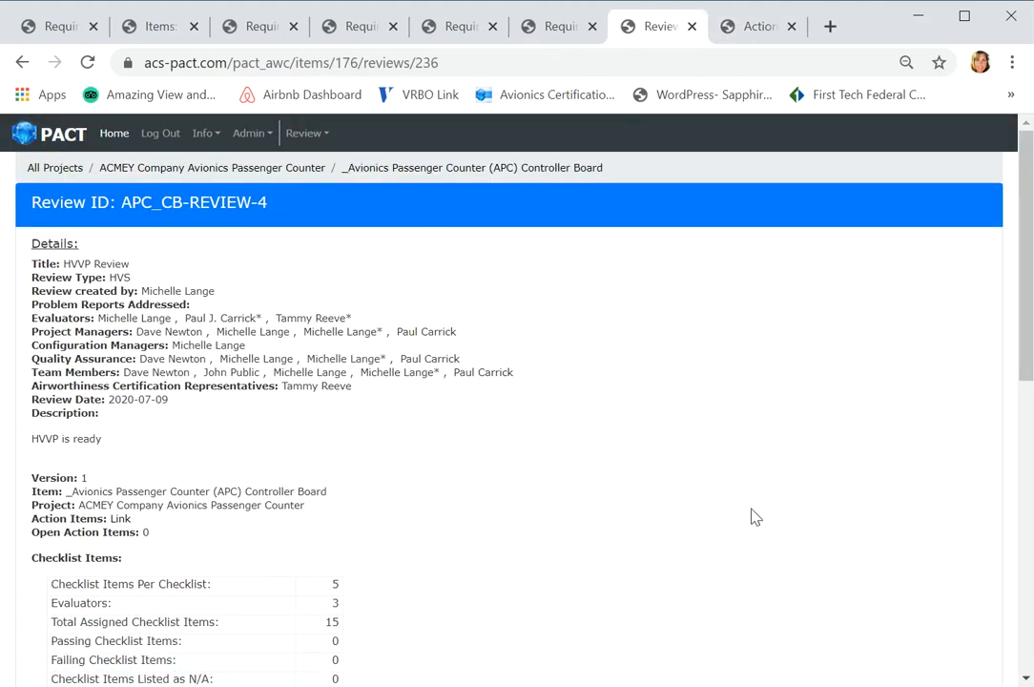
pyautogui.moveTo(1023, 376); pyautogui.dragTo(997, 673)
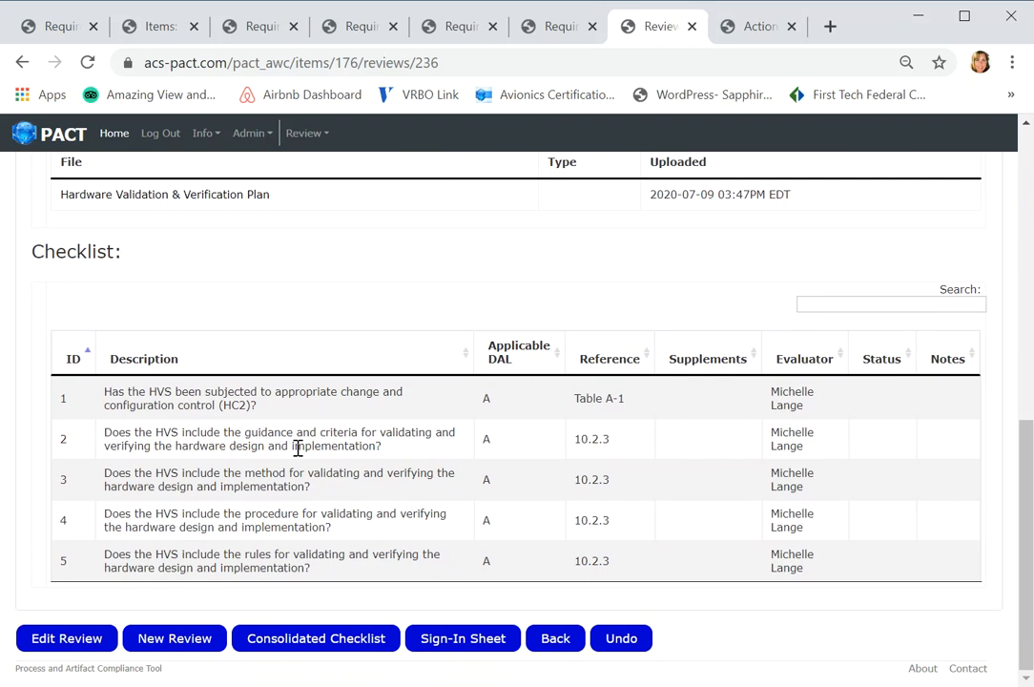
pyautogui.click(67, 638)
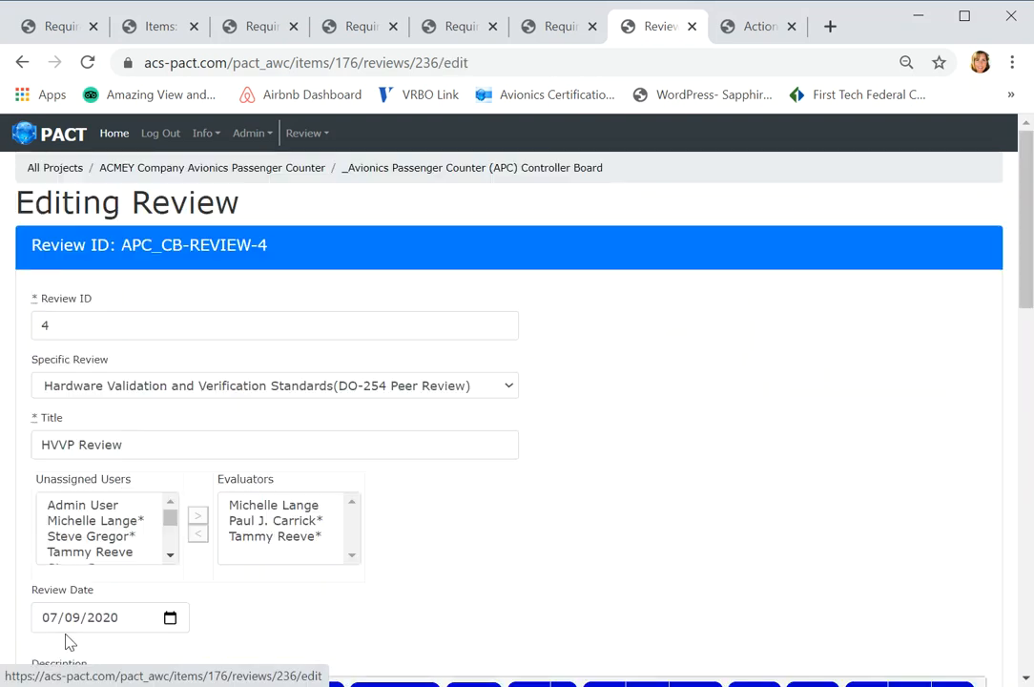
pyautogui.moveTo(1024, 296); pyautogui.dragTo(994, 589)
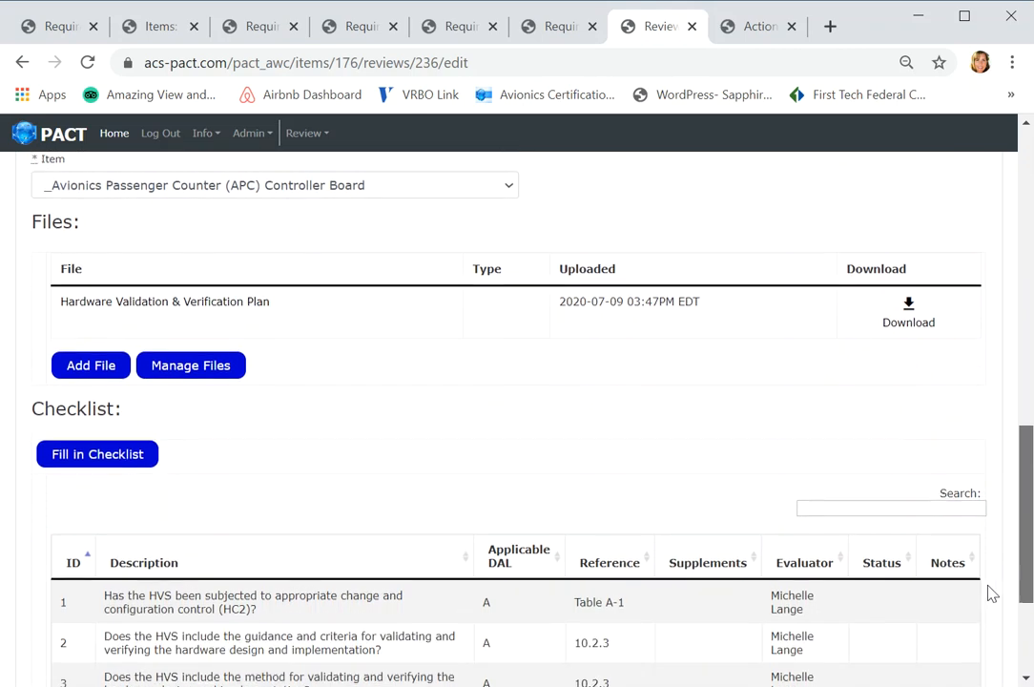
pyautogui.click(99, 450)
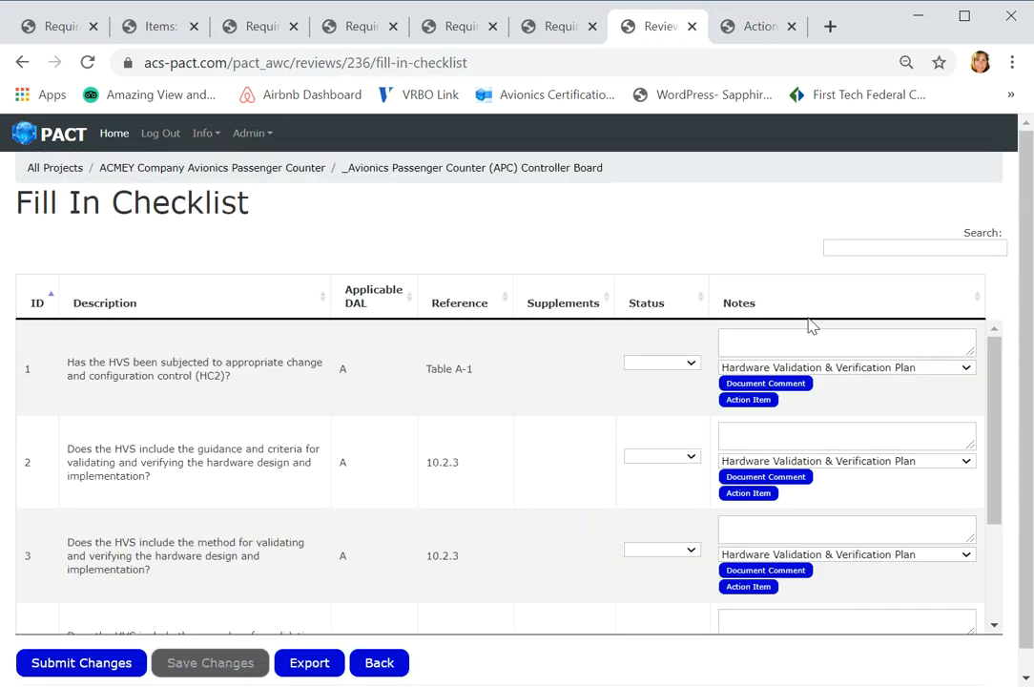
# Set the status of checklist items 1, 2 and 3 to Pass in the HVVP Review checklist
pyautogui.click(692, 365)
pyautogui.click(645, 418)
pyautogui.click(692, 460)
pyautogui.click(668, 513)
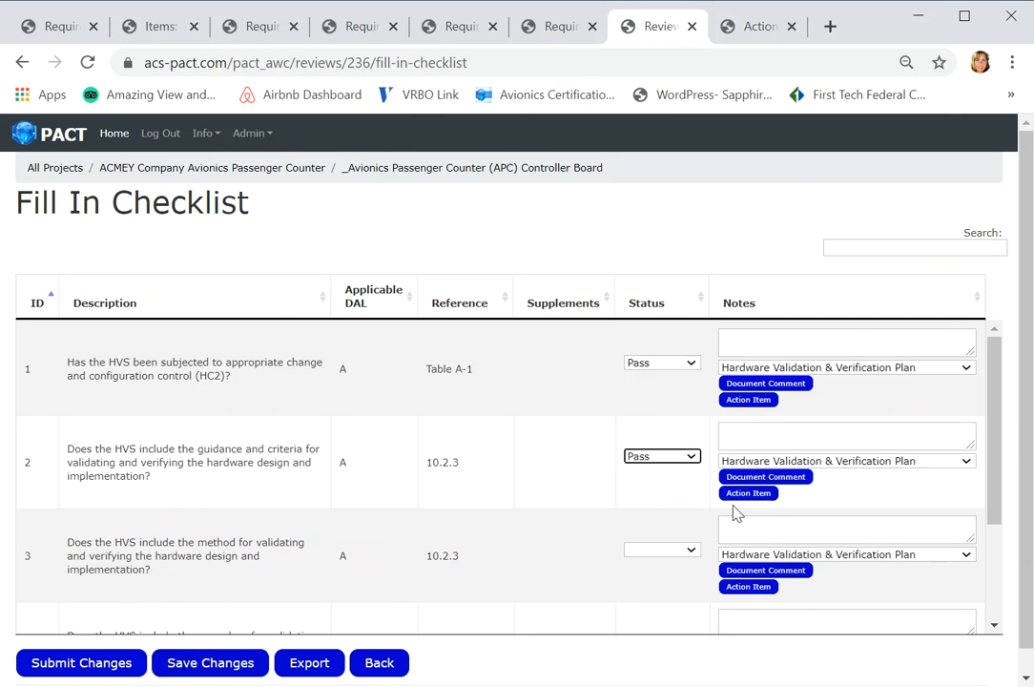
pyautogui.scroll(-1, 1025, 511)
pyautogui.click(694, 528)
pyautogui.click(668, 581)
# Set the status of checklist items 4 and 5 to Pass and submit the checklist changes
pyautogui.scroll(-2, 997, 479)
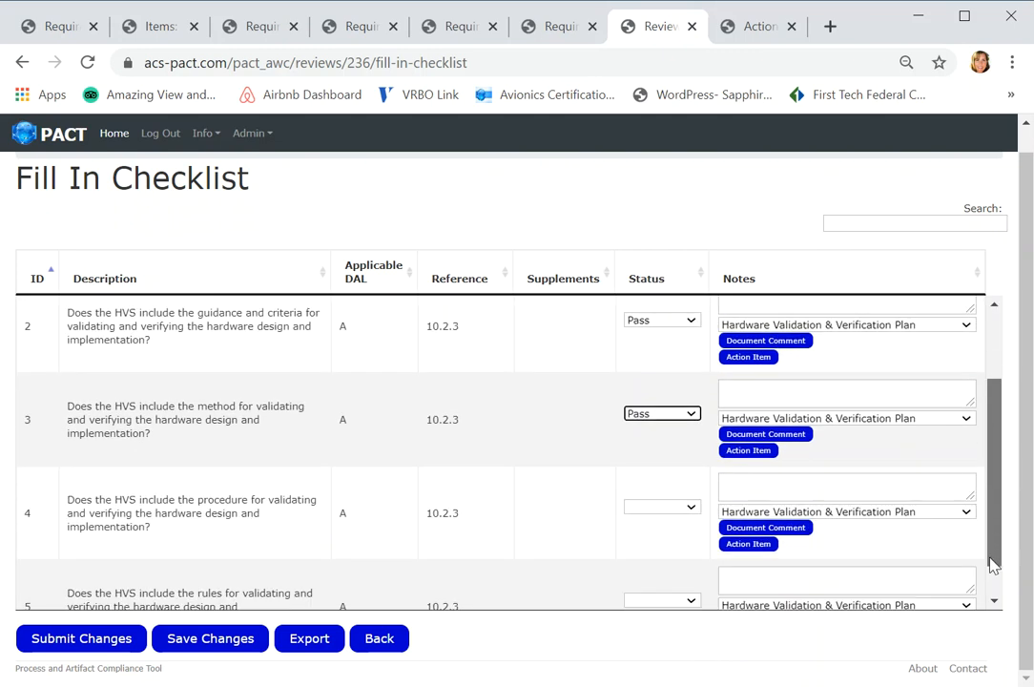
pyautogui.click(692, 467)
pyautogui.click(676, 522)
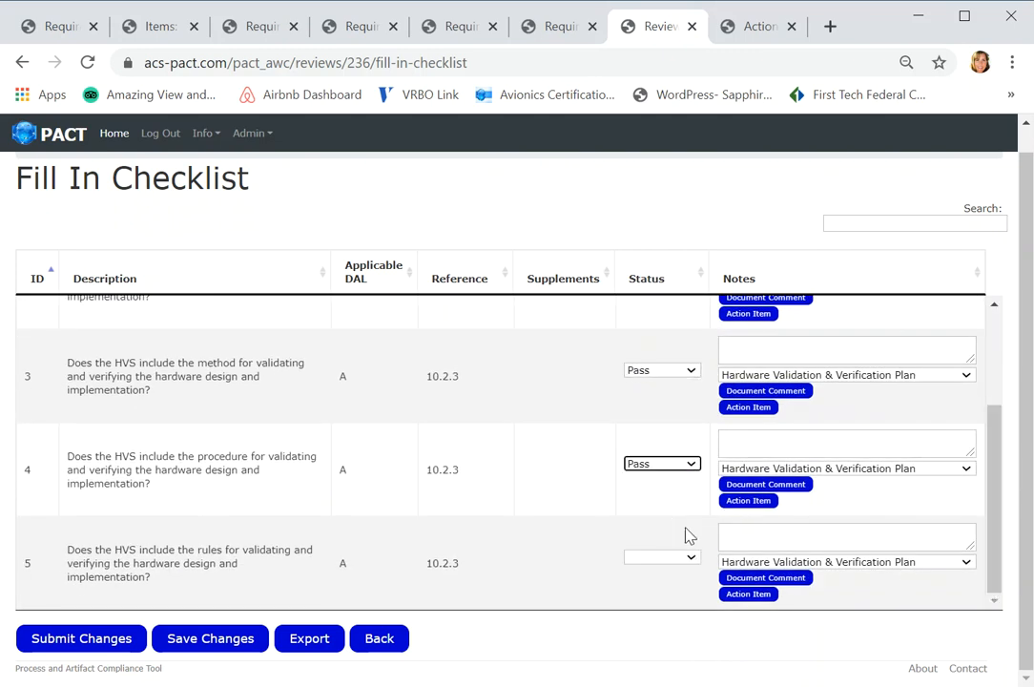
pyautogui.click(693, 560)
pyautogui.click(638, 469)
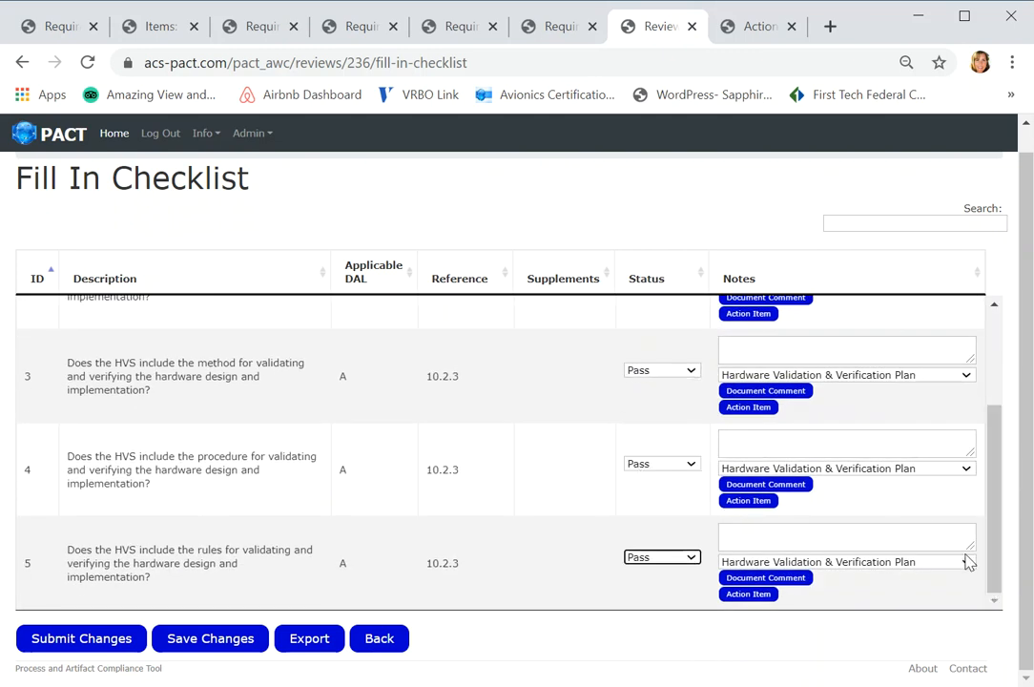
pyautogui.click(105, 639)
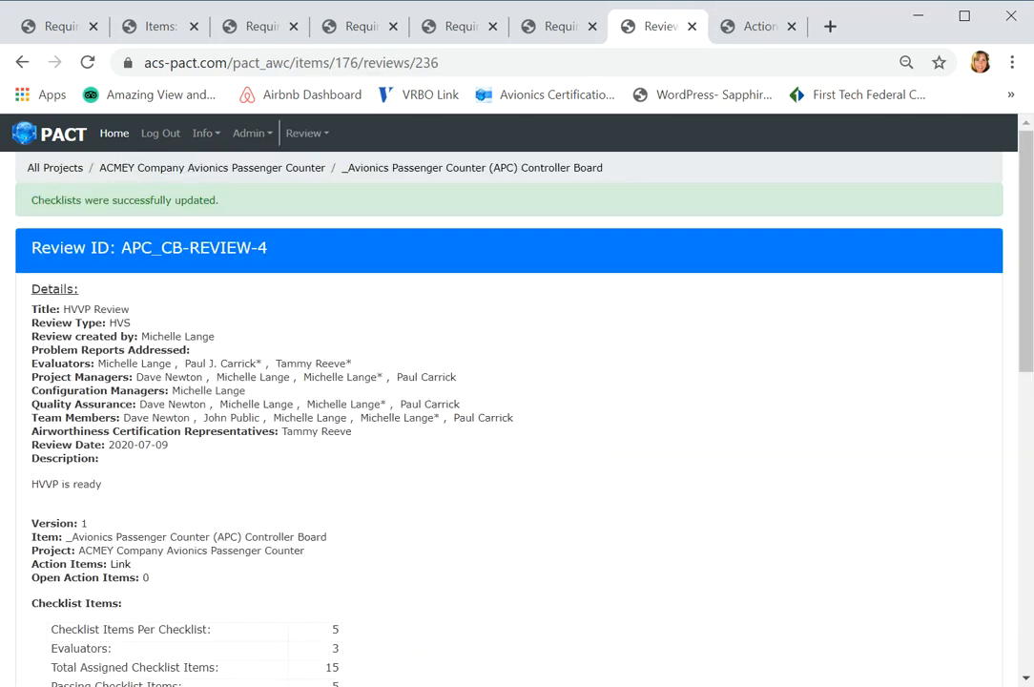
# Look over the submitted checklist in the review, then open the consolidated checklist and examine every evaluator's status for all items
pyautogui.moveTo(1030, 253); pyautogui.dragTo(1014, 602)
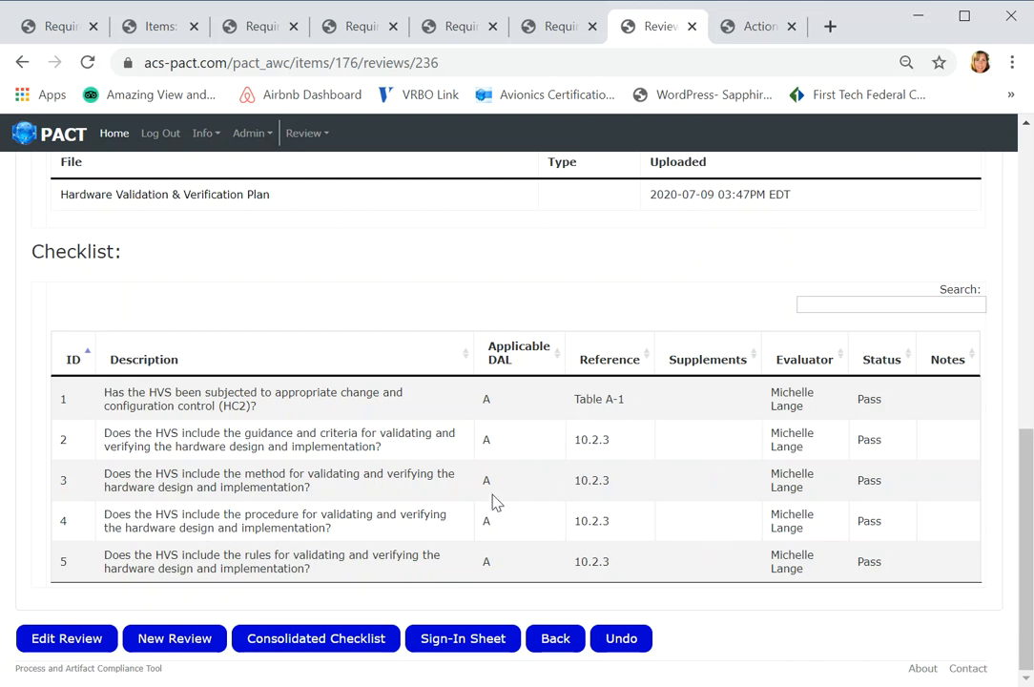
pyautogui.click(327, 639)
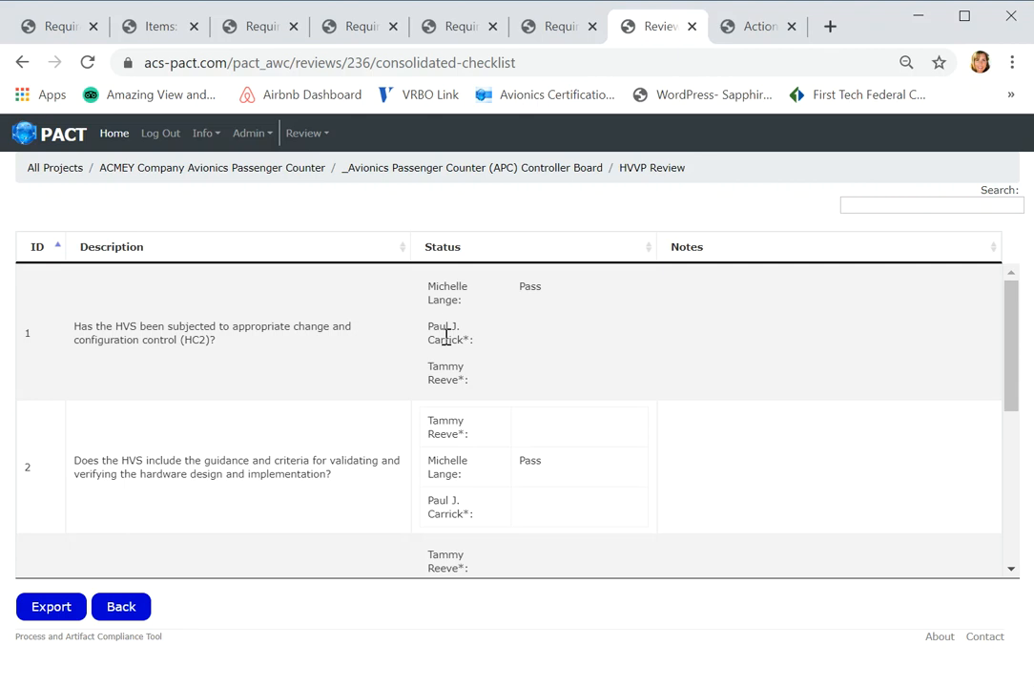
pyautogui.moveTo(1008, 400); pyautogui.dragTo(1013, 474)
pyautogui.moveTo(1016, 513); pyautogui.dragTo(1018, 563)
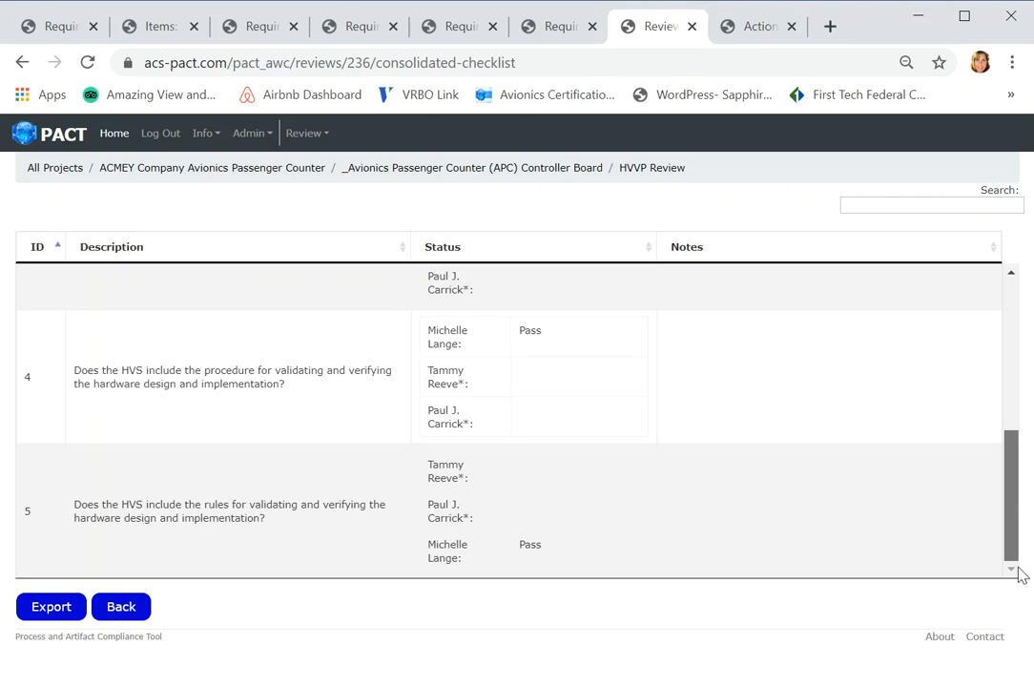
pyautogui.moveTo(1018, 550); pyautogui.dragTo(999, 341)
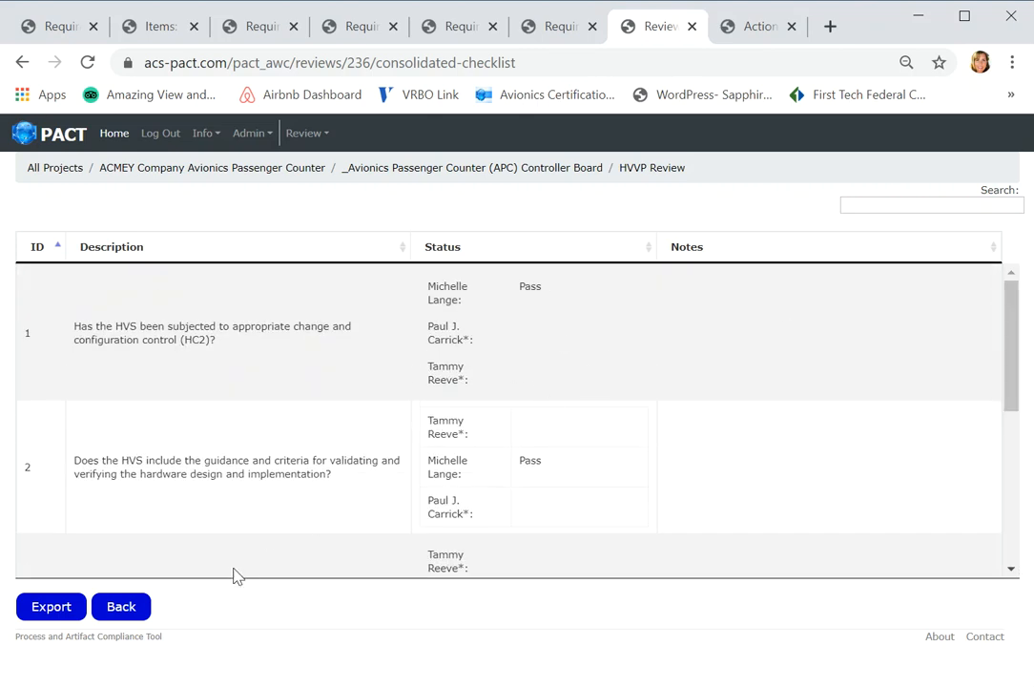
# Leave the consolidated checklist and return through the APC Controller Board item to its list of reviews
pyautogui.click(137, 610)
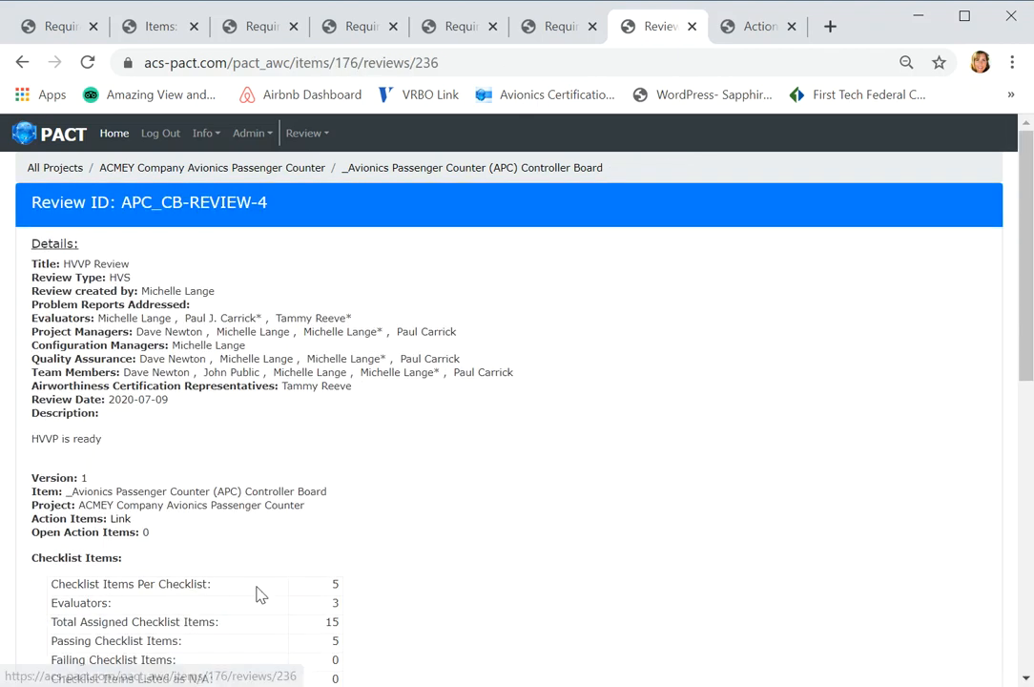
pyautogui.click(453, 171)
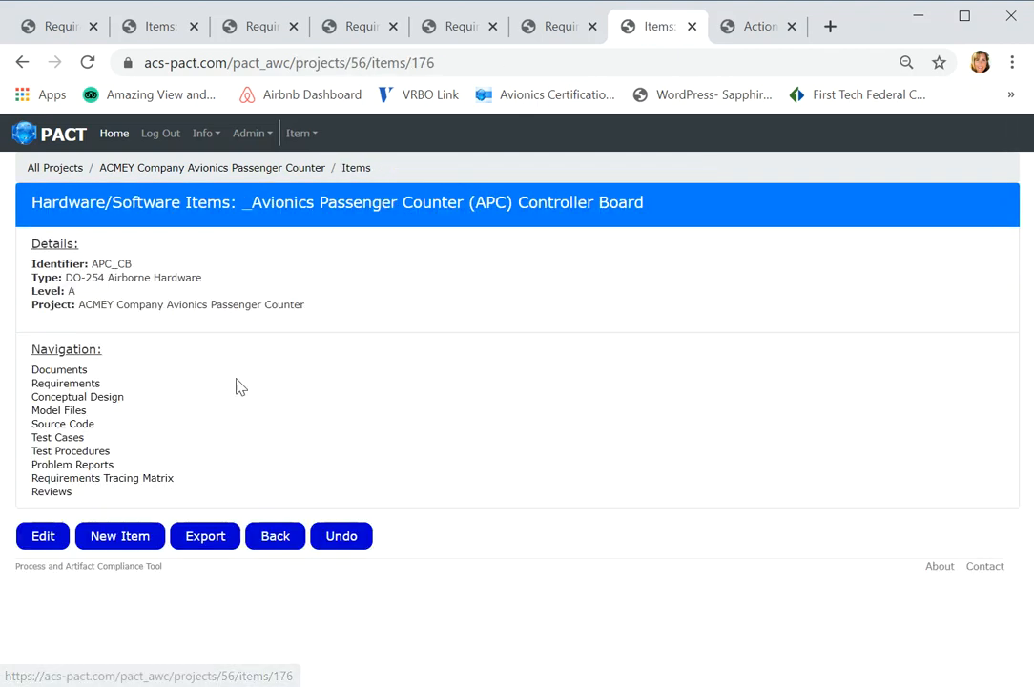
pyautogui.click(61, 498)
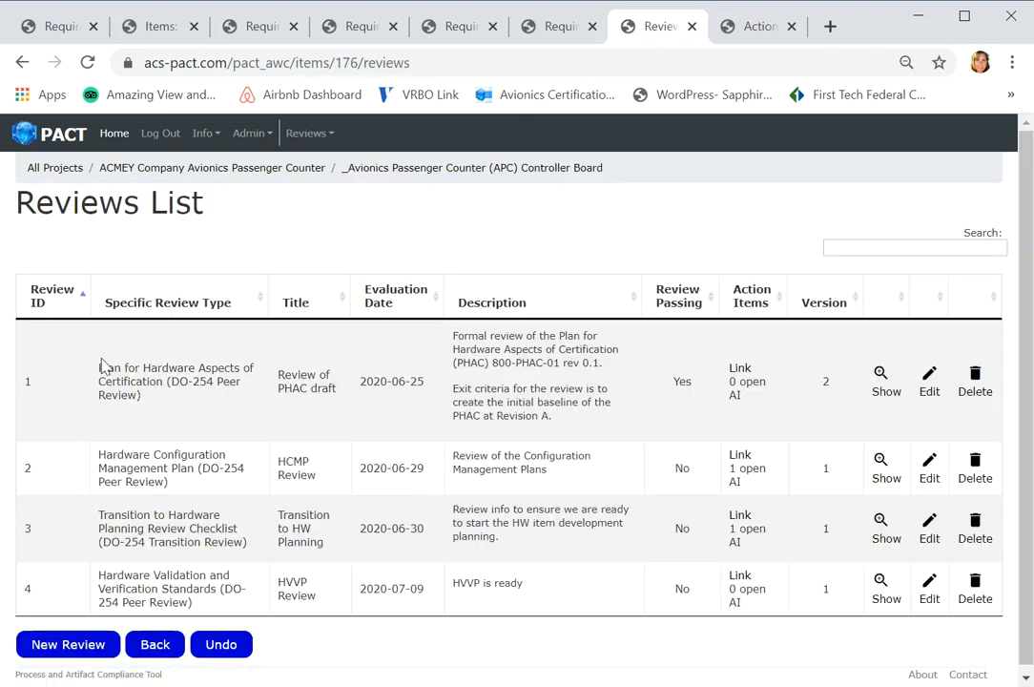